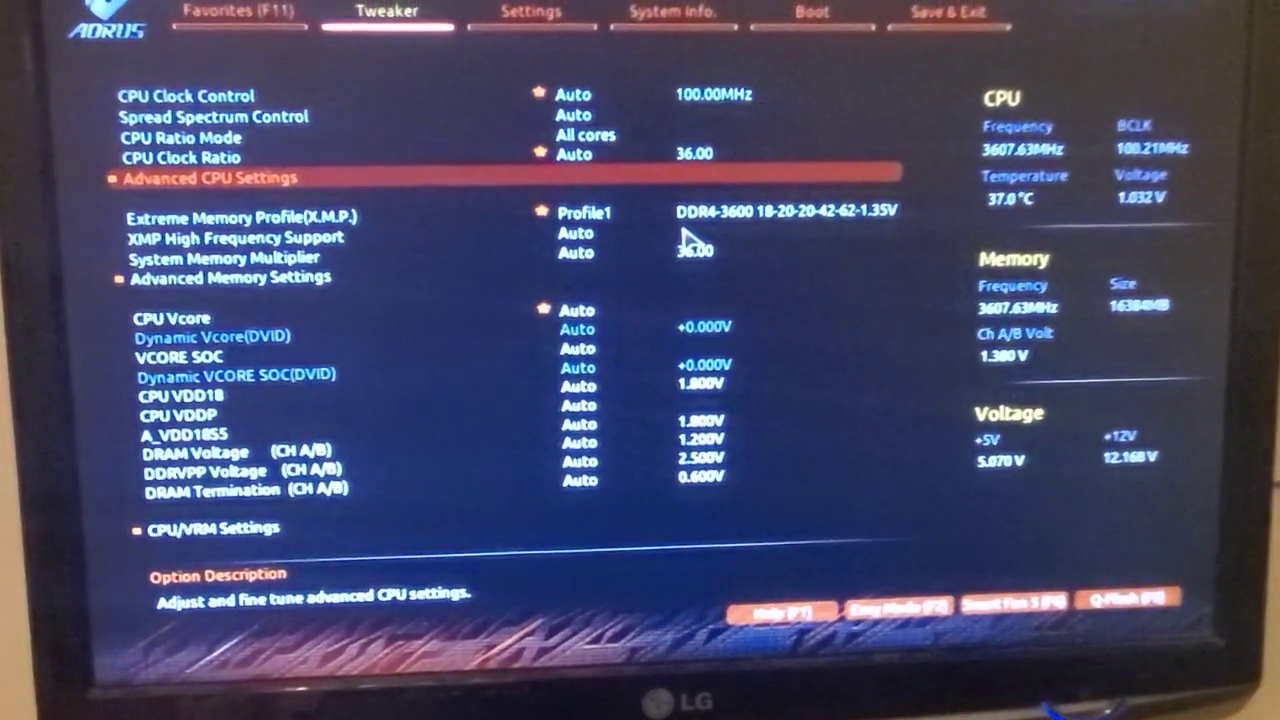
Step: Open the Advanced CPU Settings page from the BIOS Tweaker page
key(Return)
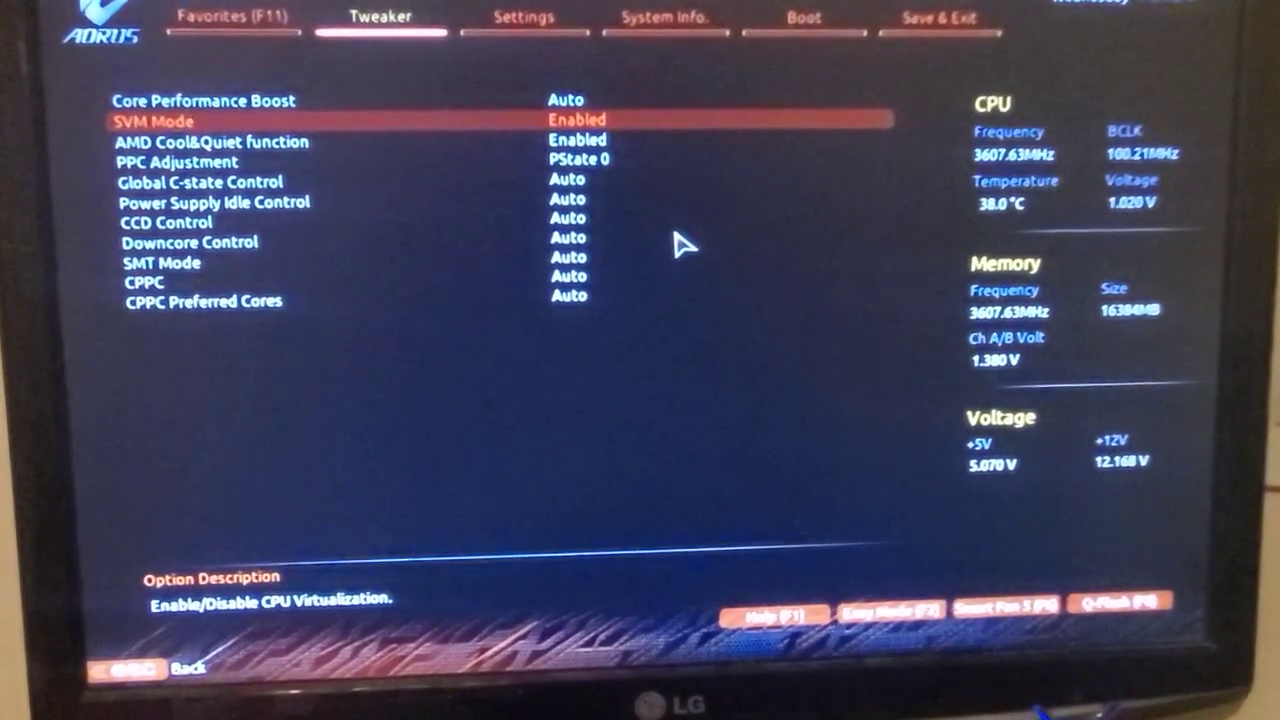
Step: Set SVM Mode to Enabled and return to the main Tweaker page
key(Return)
key(Up)
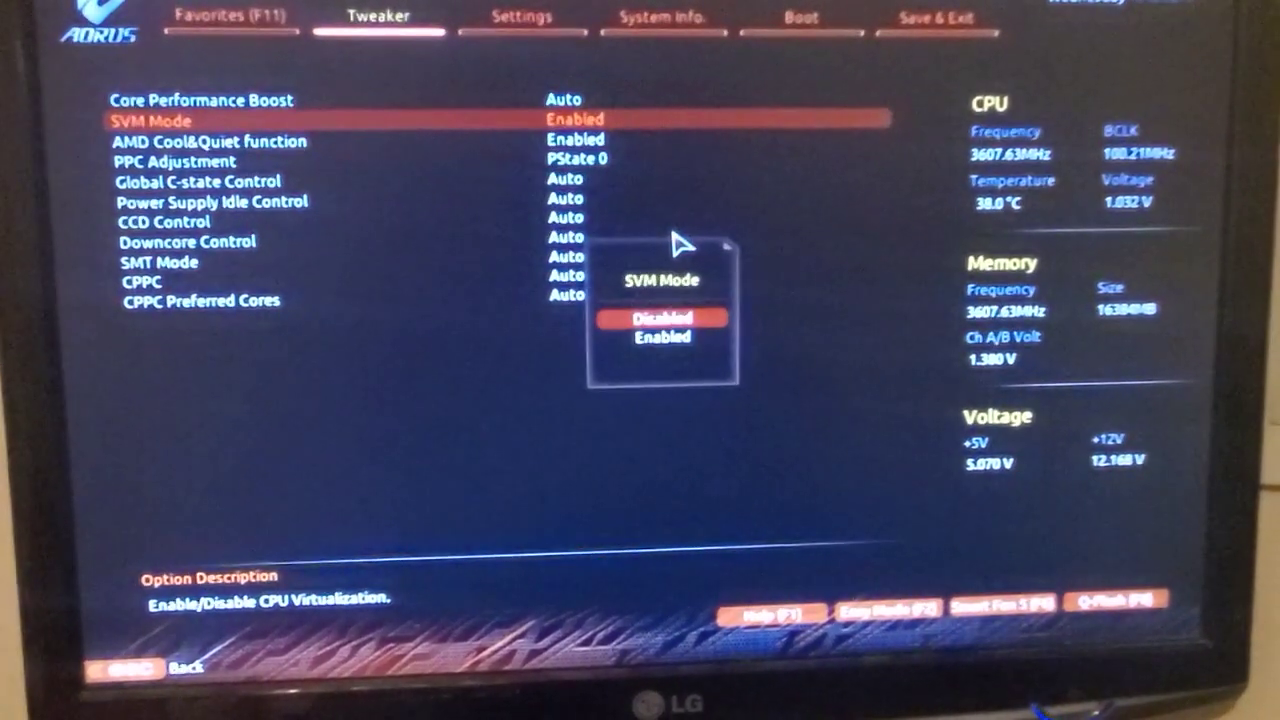
key(Down)
key(Return)
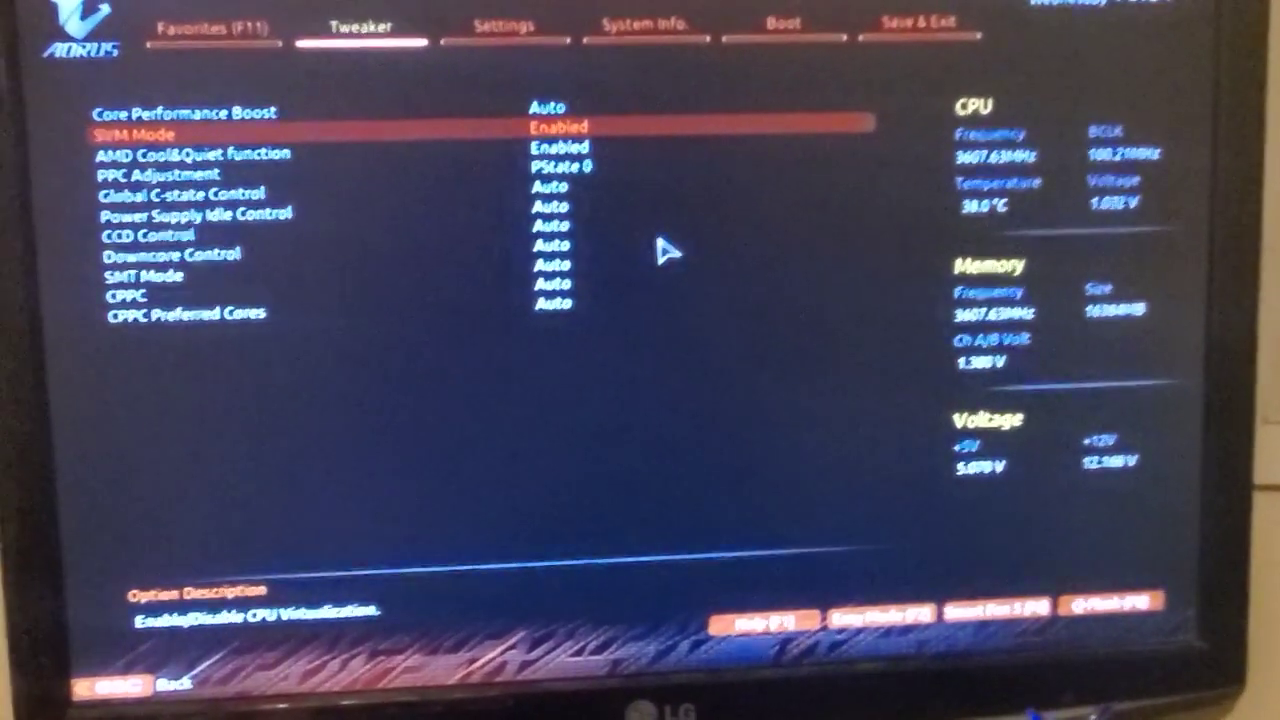
key(Escape)
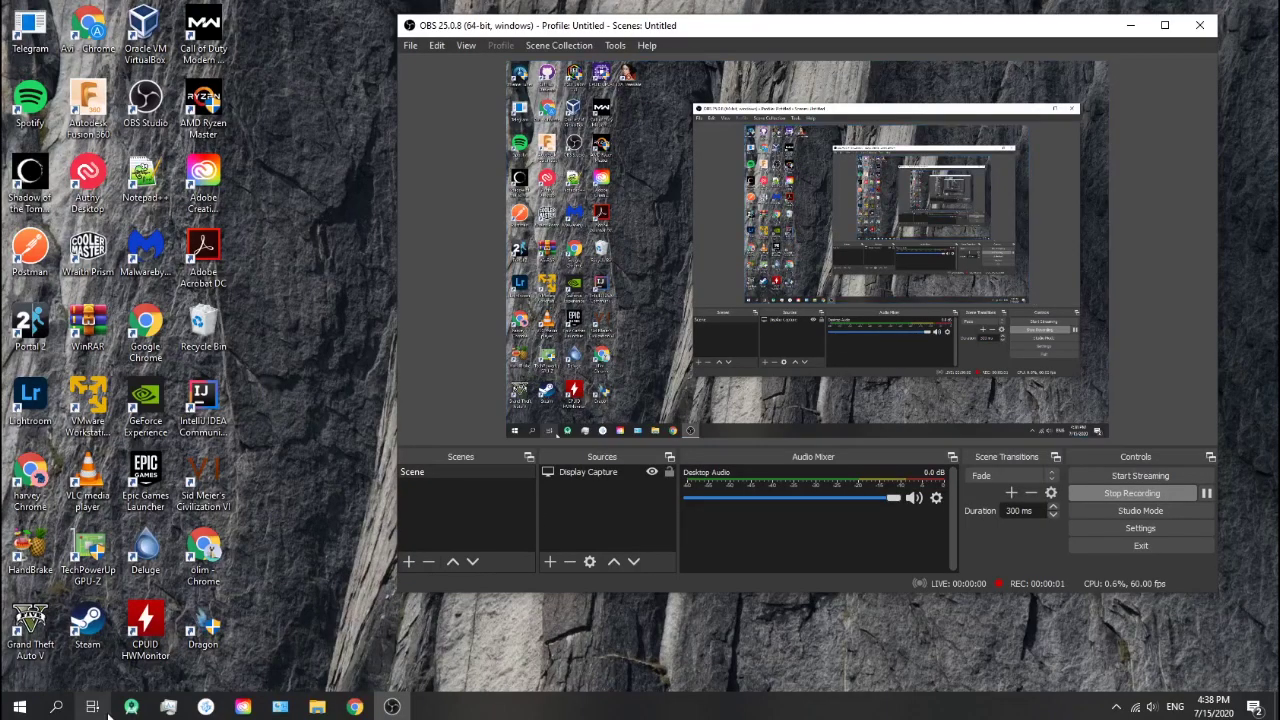
Step: Open the Start menu on the Windows desktop after leaving the BIOS
click(19, 707)
Step: Run appwiz.cpl and maximize the Programs and Features window with OBS moved aside
text(app)
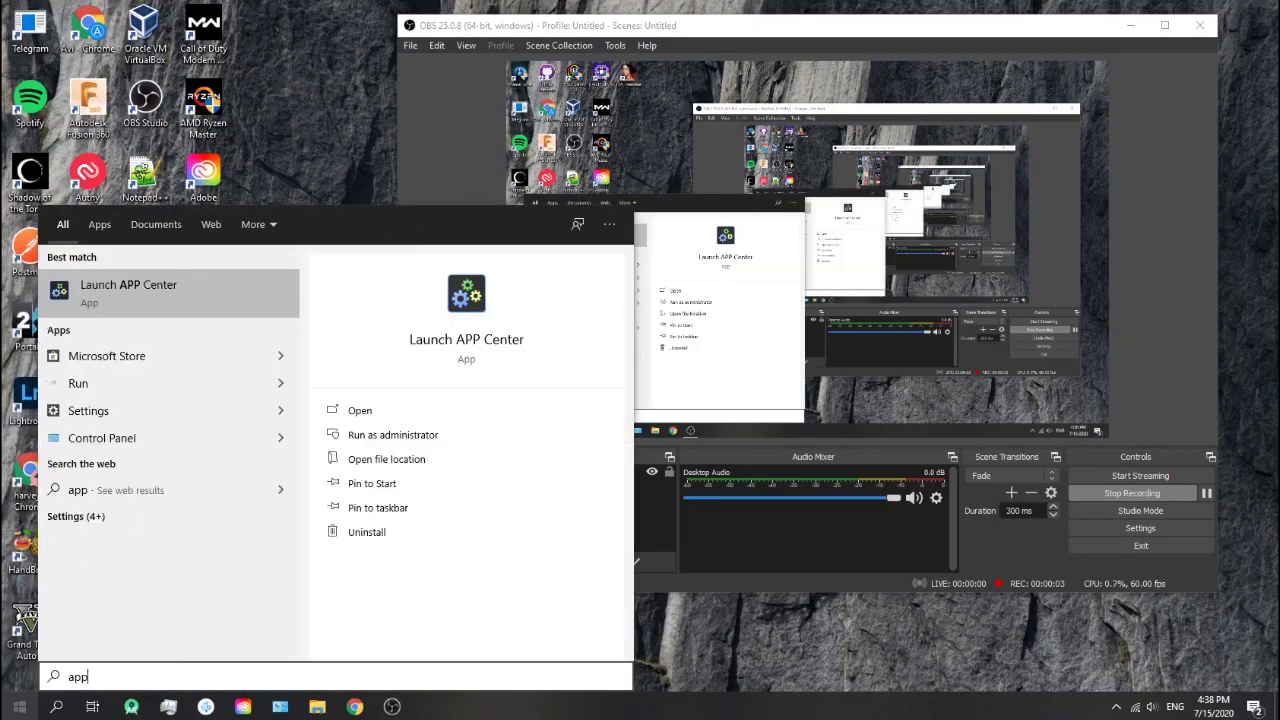
text(wiz.cpl)
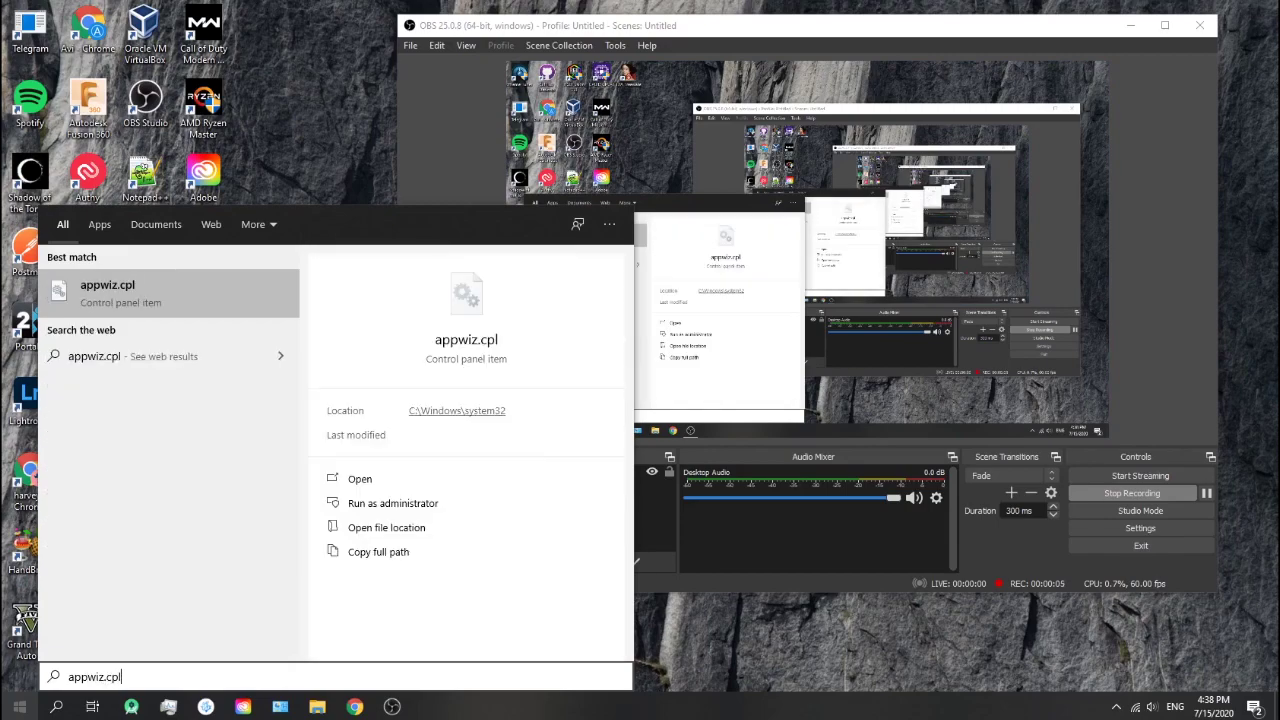
key(Return)
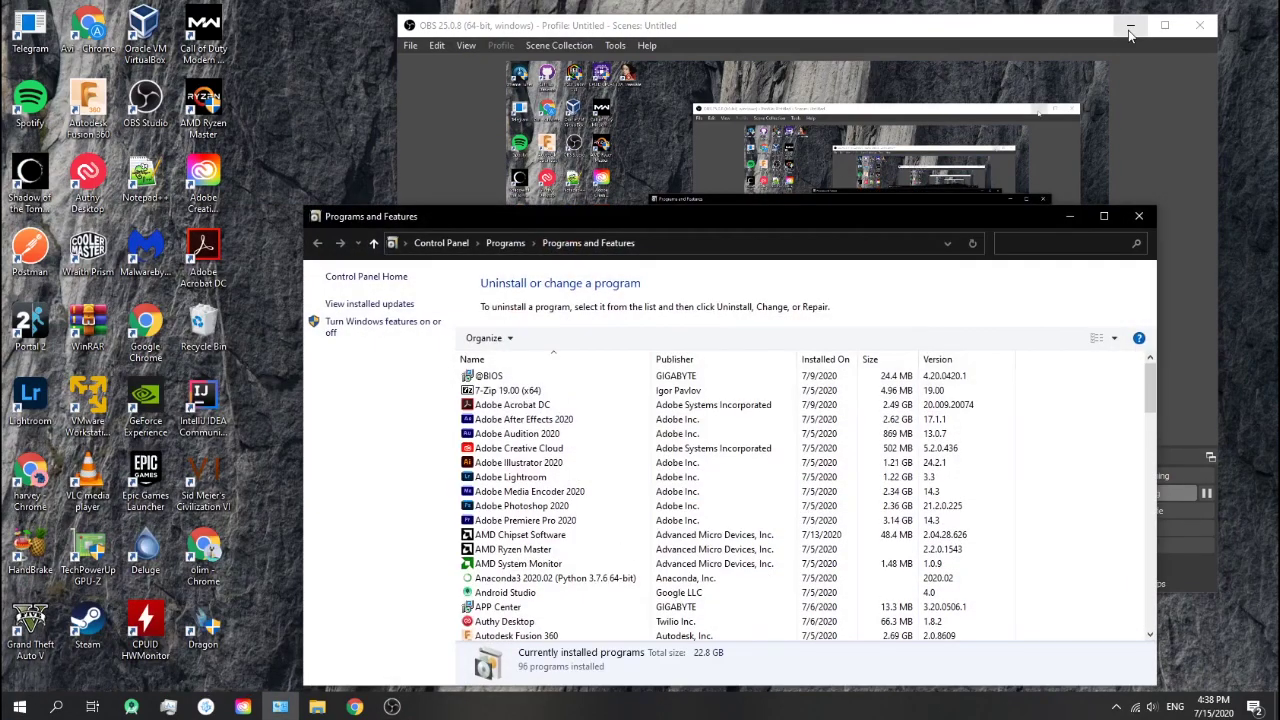
click(1130, 25)
double_click(850, 220)
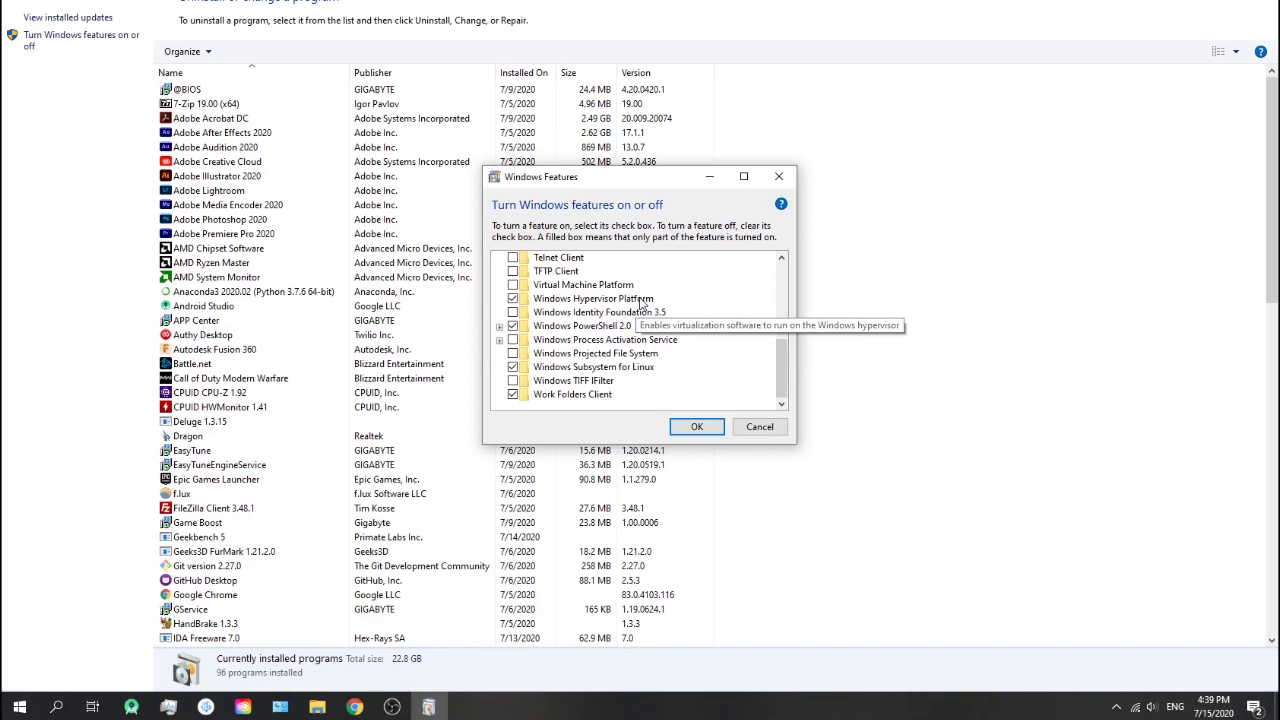
key(super)
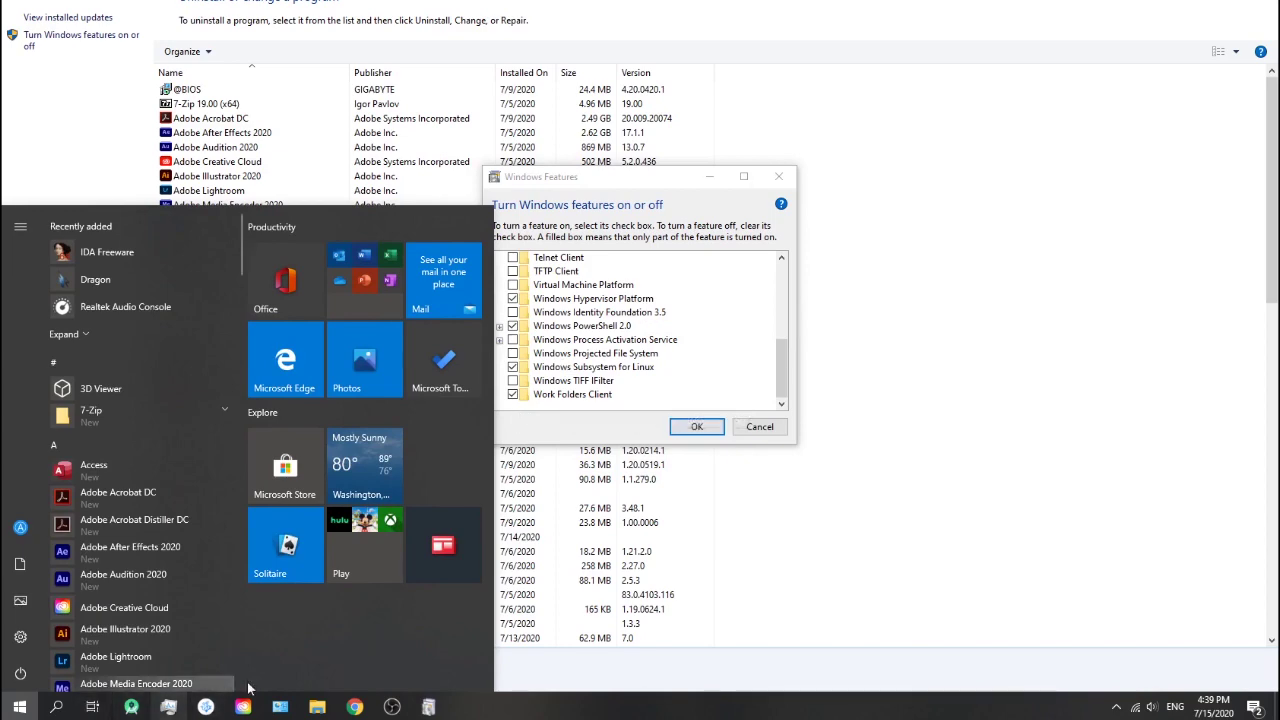
Step: Browse File Explorer from Local Disk (C:) into the AMD folder and its RyzenMasterExtract subfolder
click(317, 707)
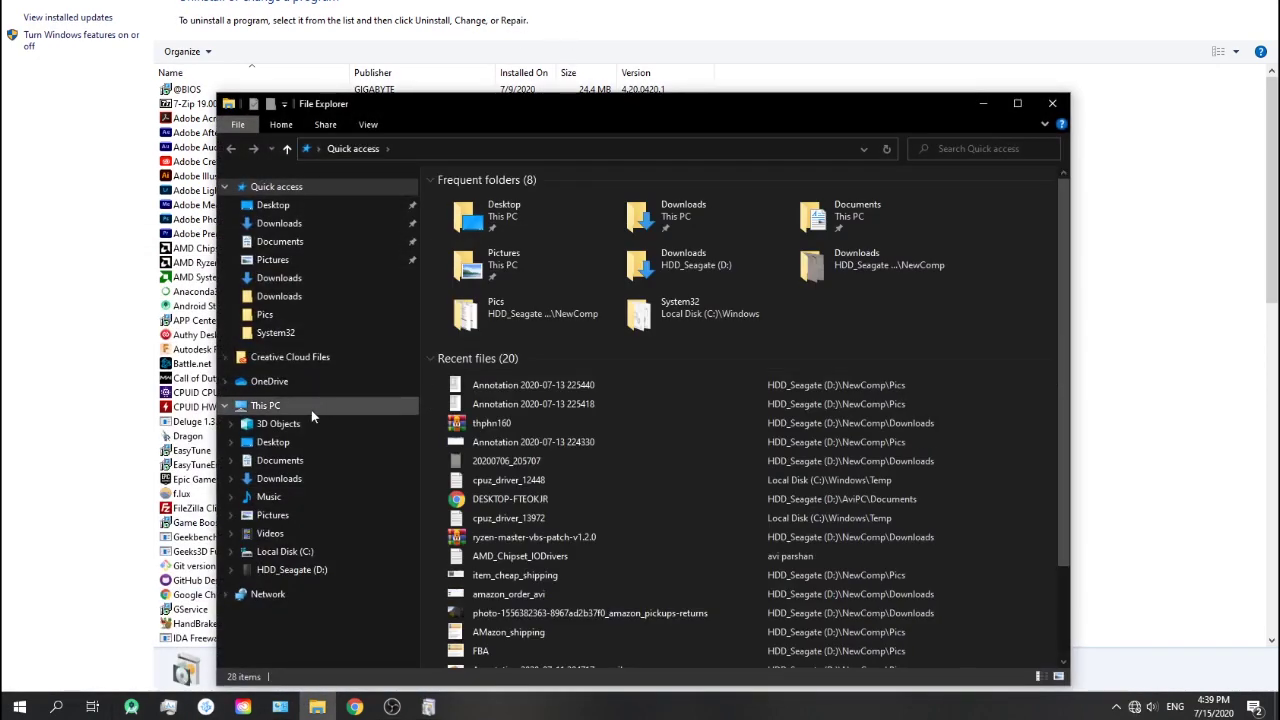
click(308, 551)
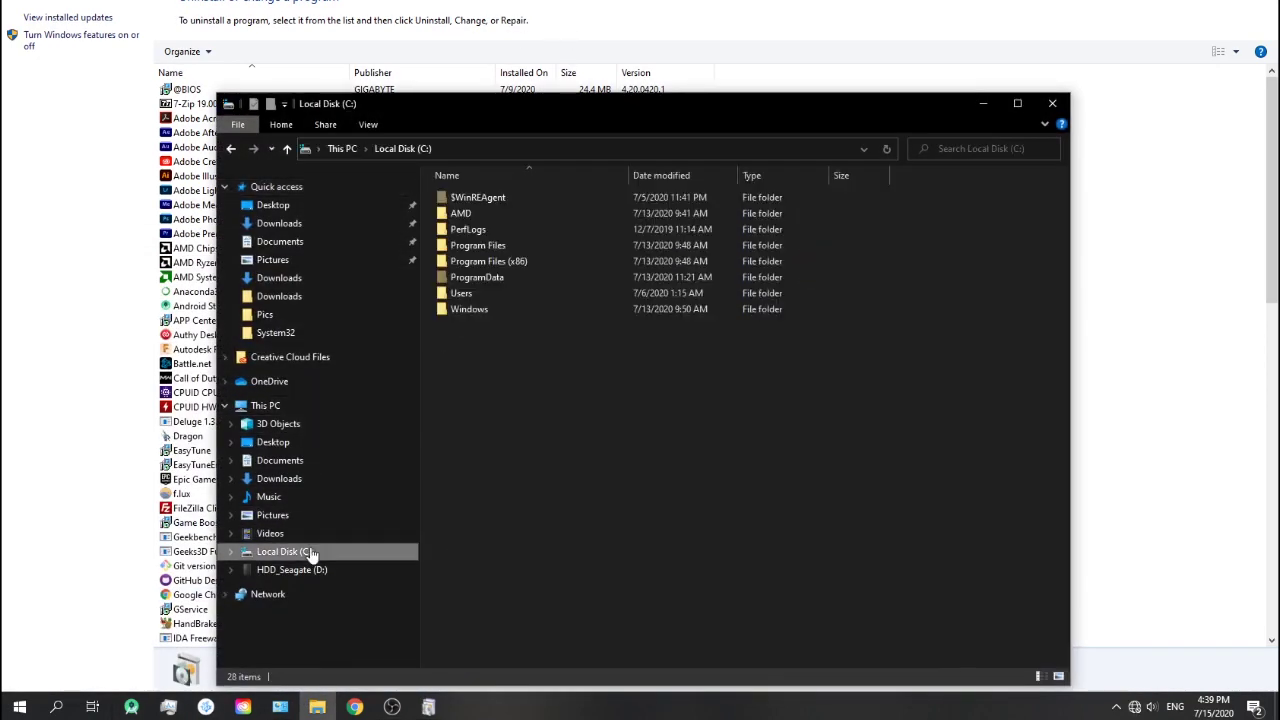
double_click(564, 247)
click(426, 152)
double_click(501, 208)
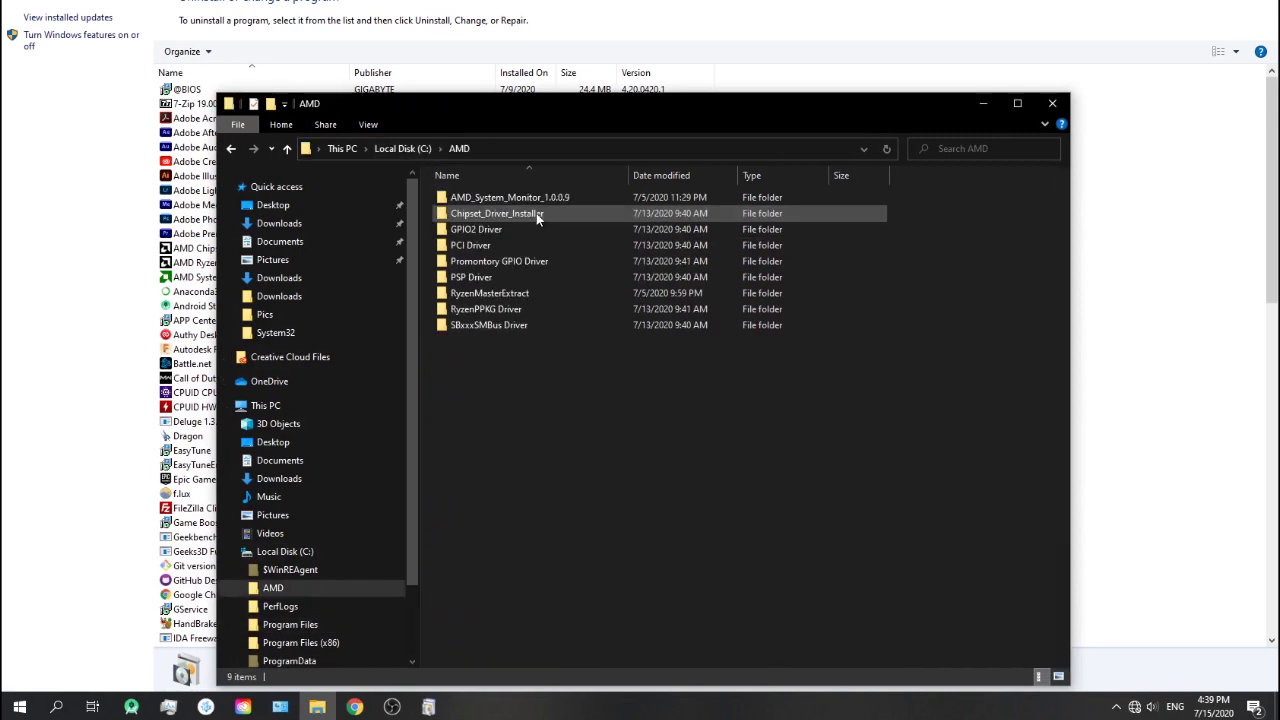
double_click(555, 292)
click(459, 149)
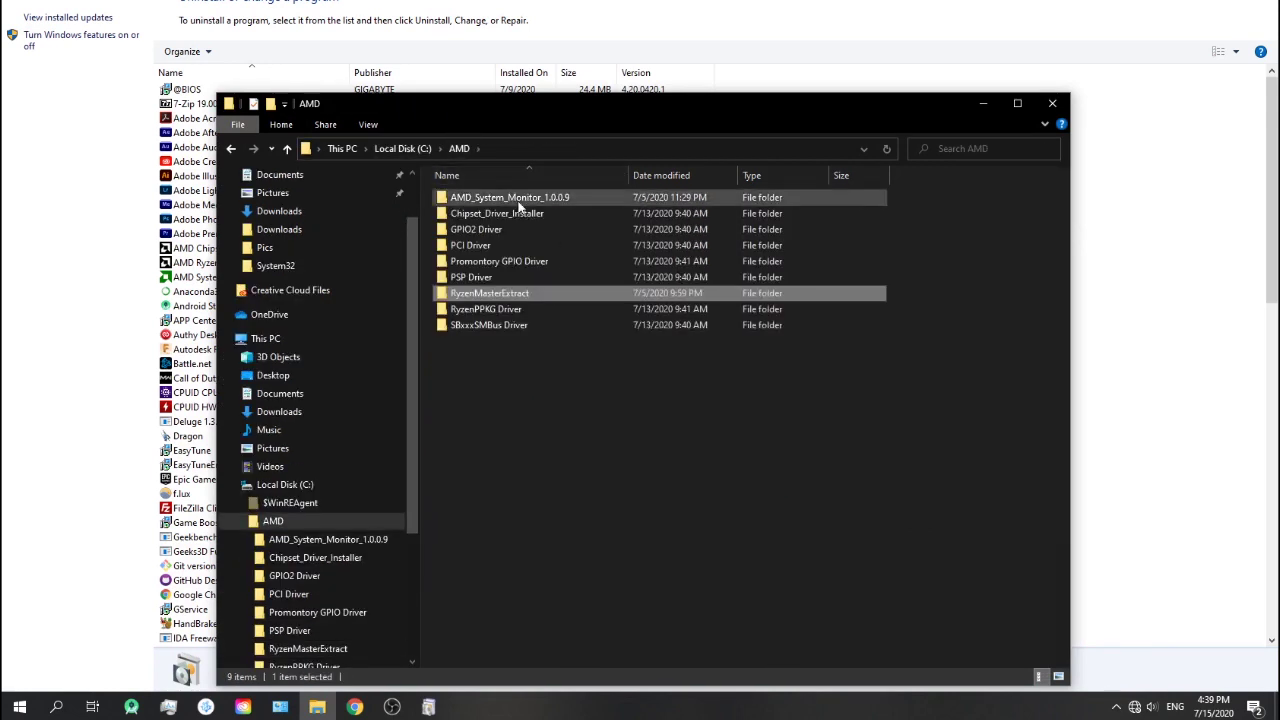
Step: Reach RyzenMaster\bin via the Ryzen Master shortcut's file location and dismiss the VBS error
key(super)
text(ryzen)
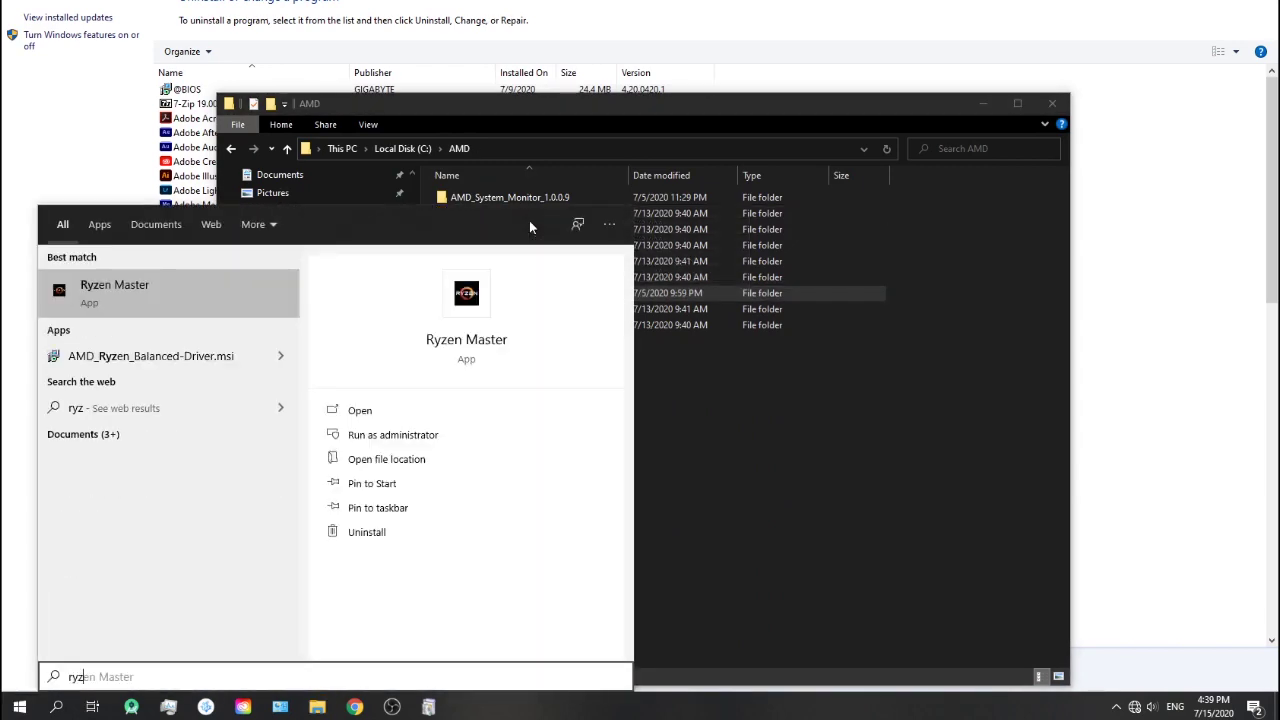
click(447, 459)
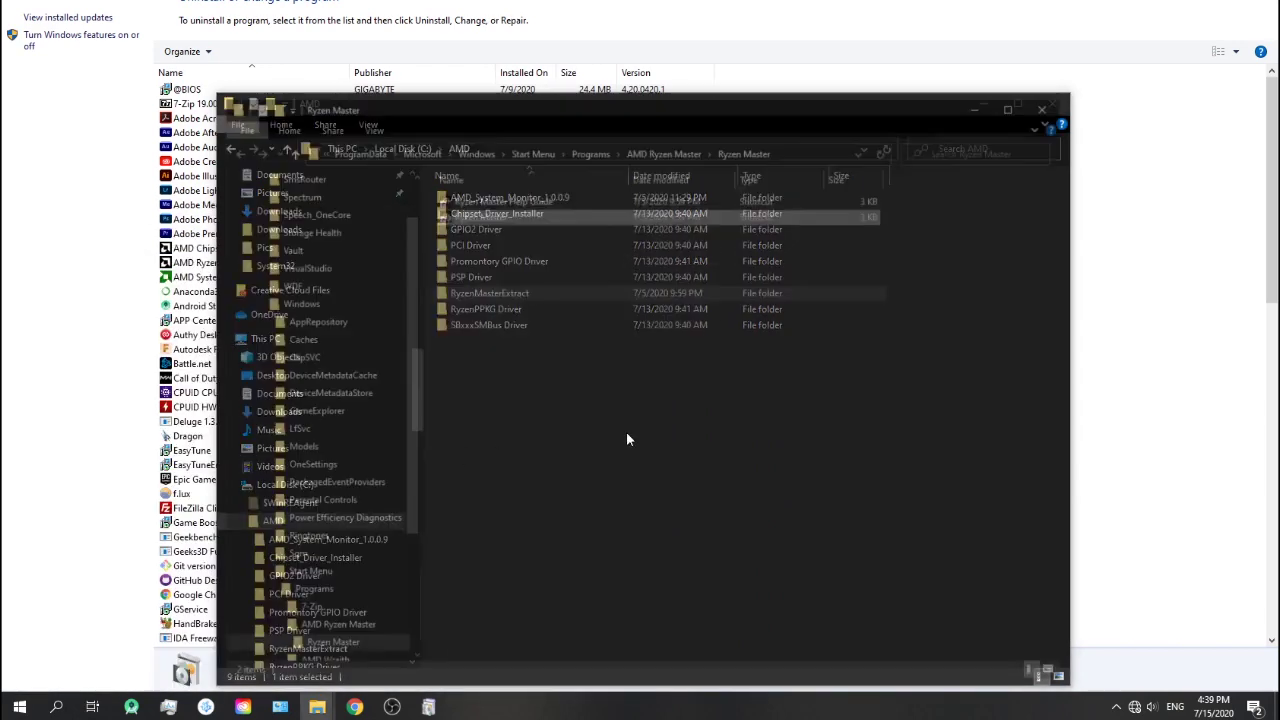
right_click(598, 218)
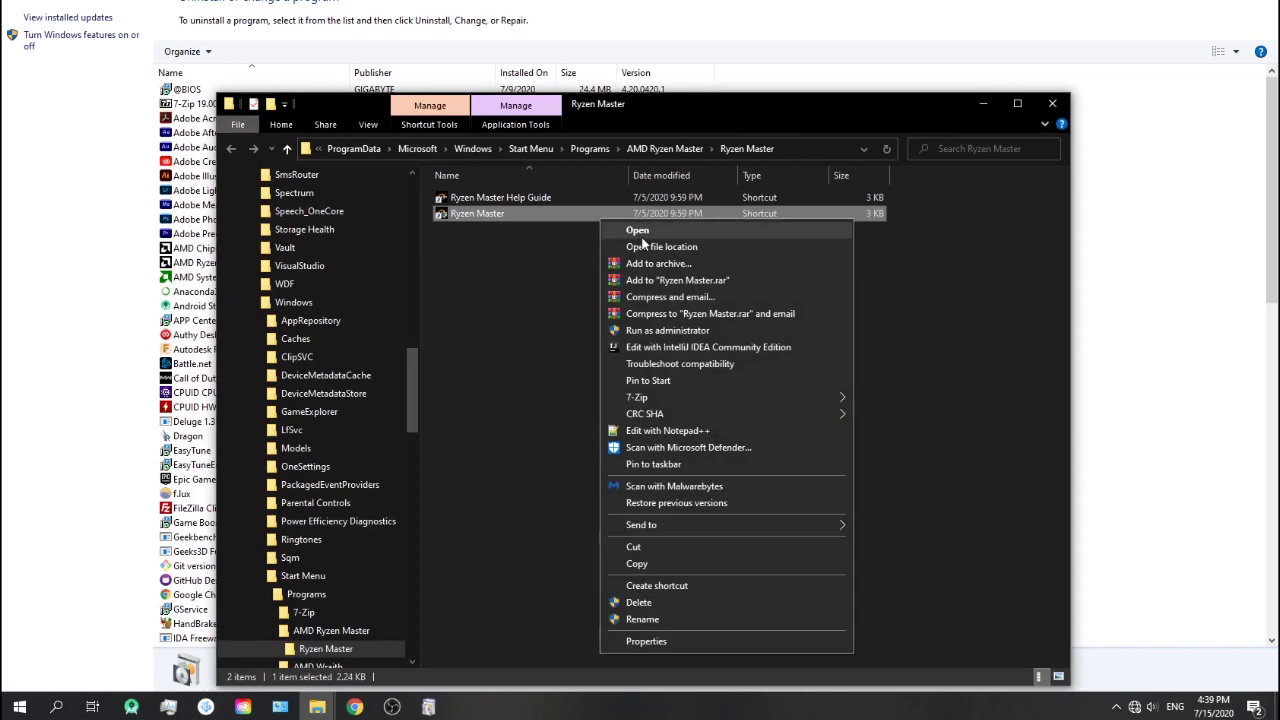
click(628, 243)
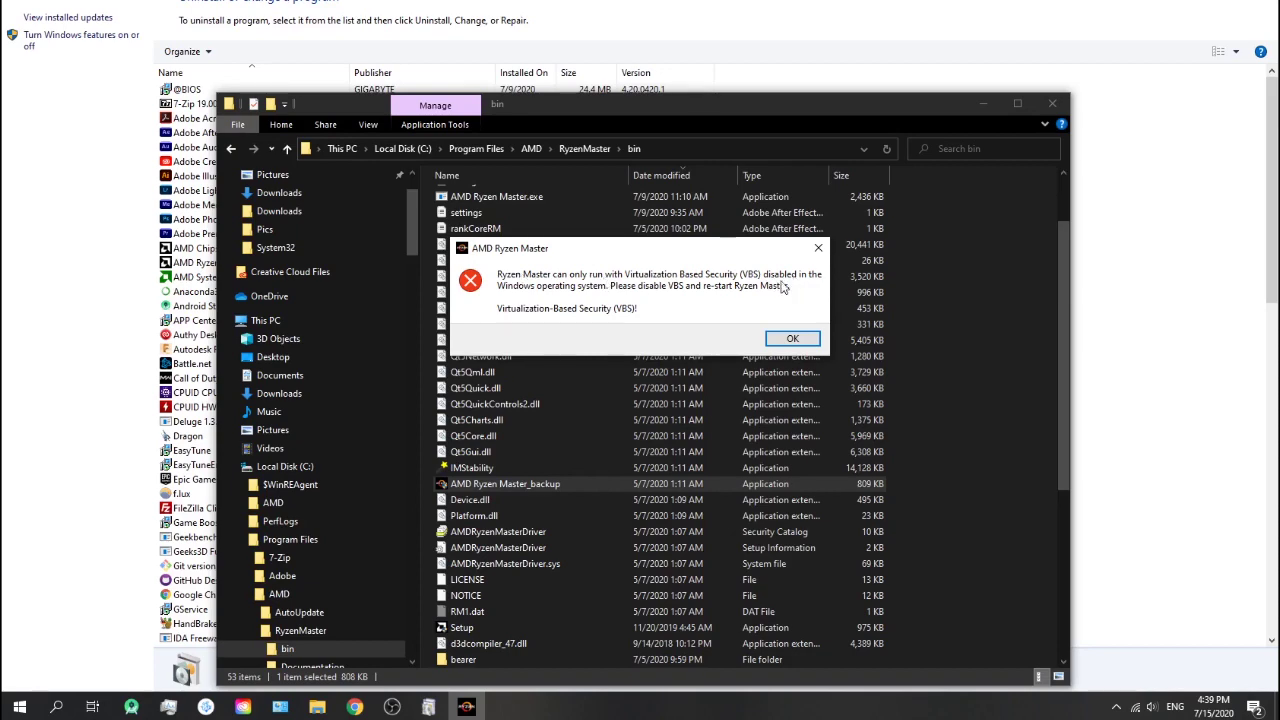
click(808, 341)
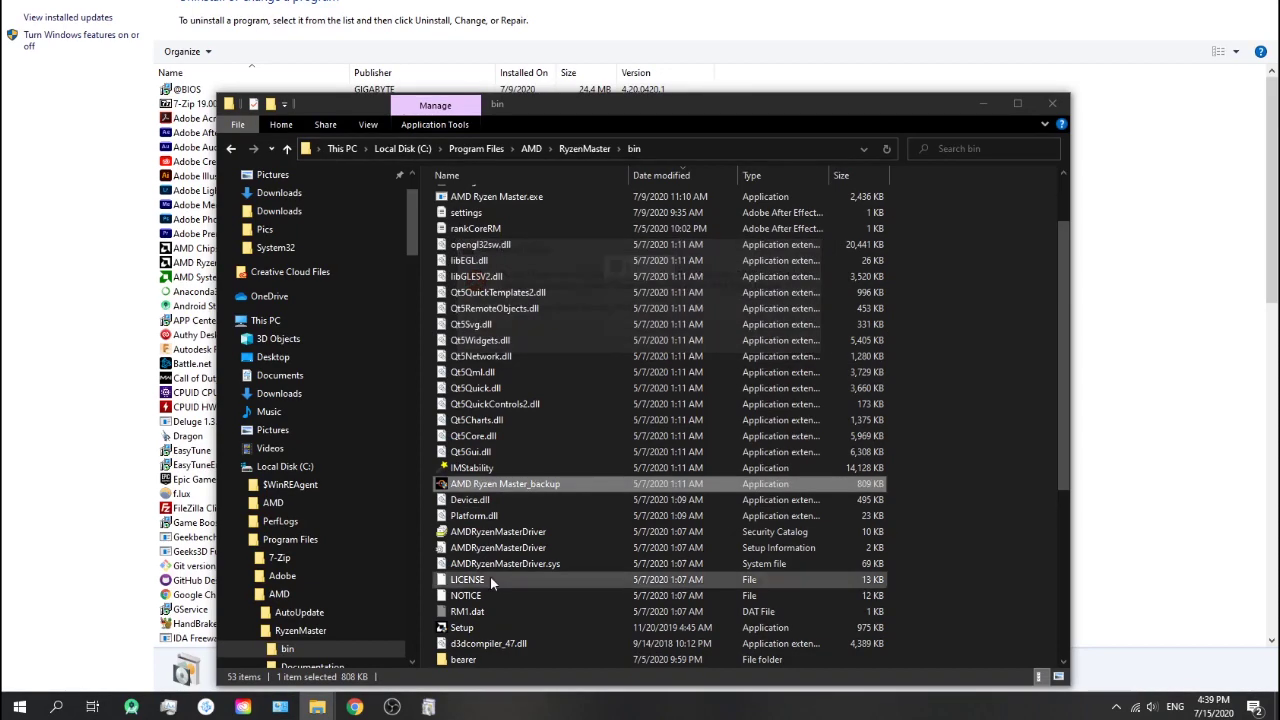
click(20, 706)
Step: Launch Microsoft Edge and search for github
text(edge)
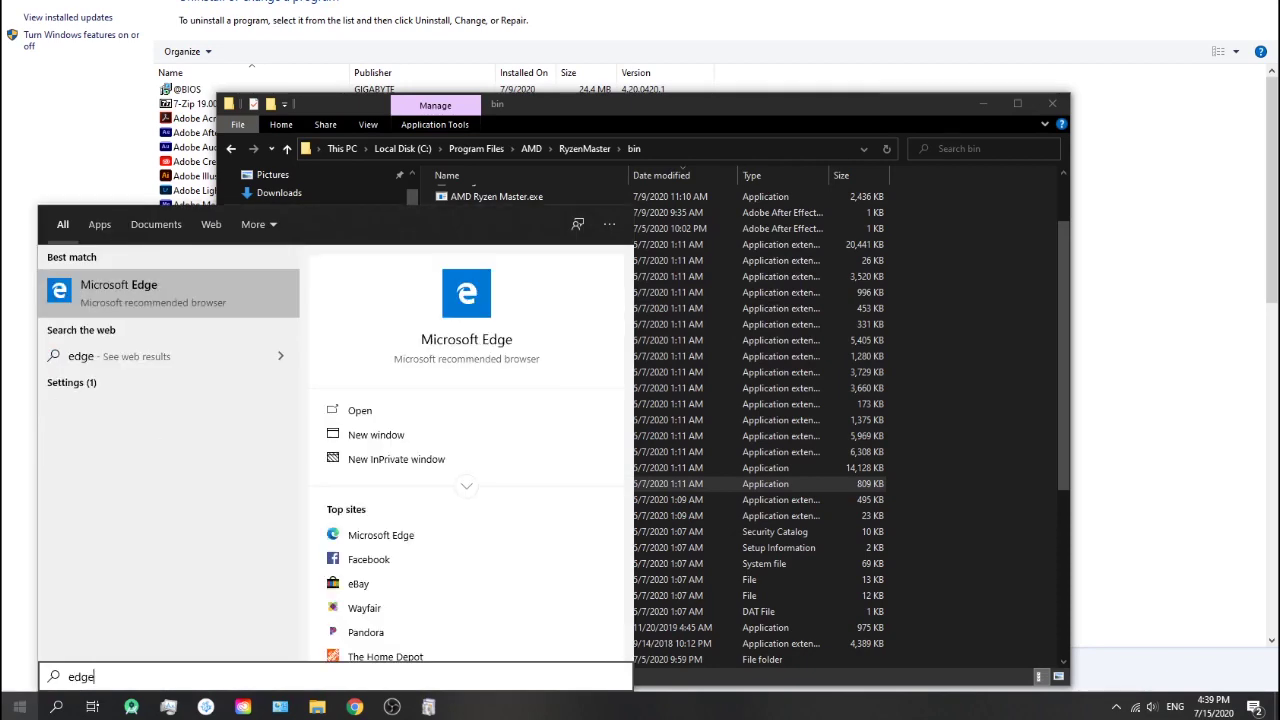
key(Return)
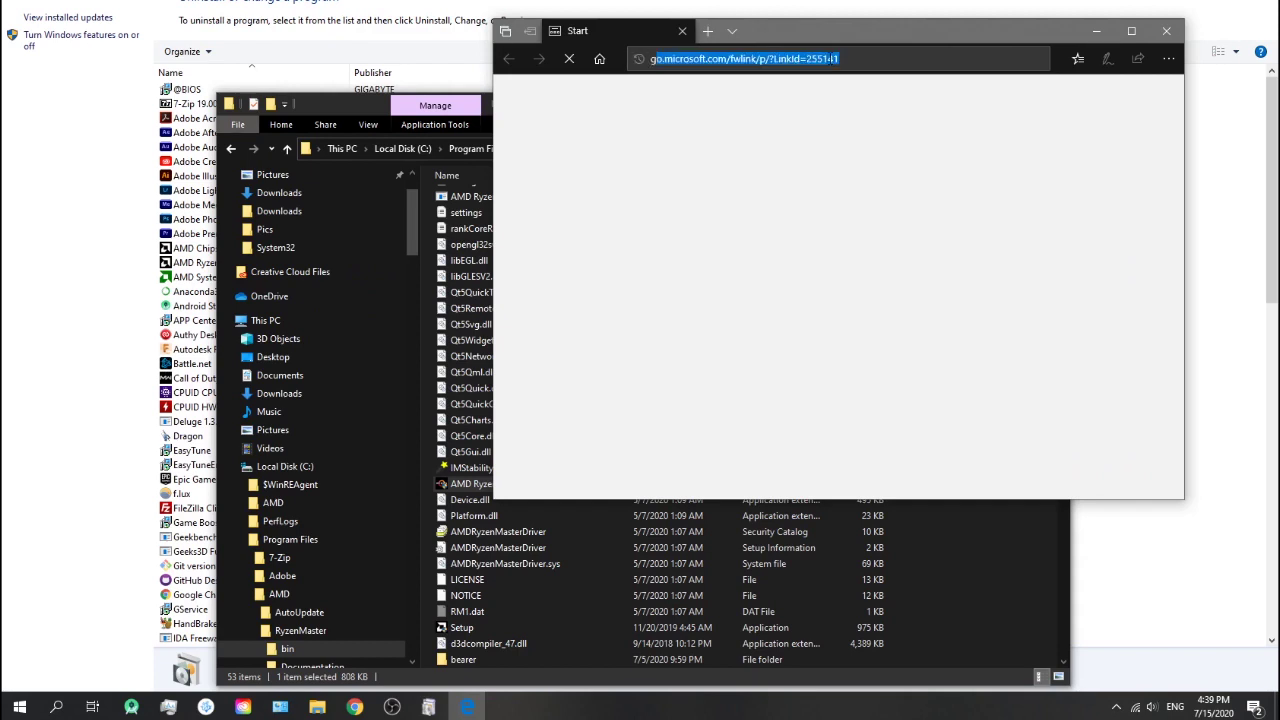
text(git)
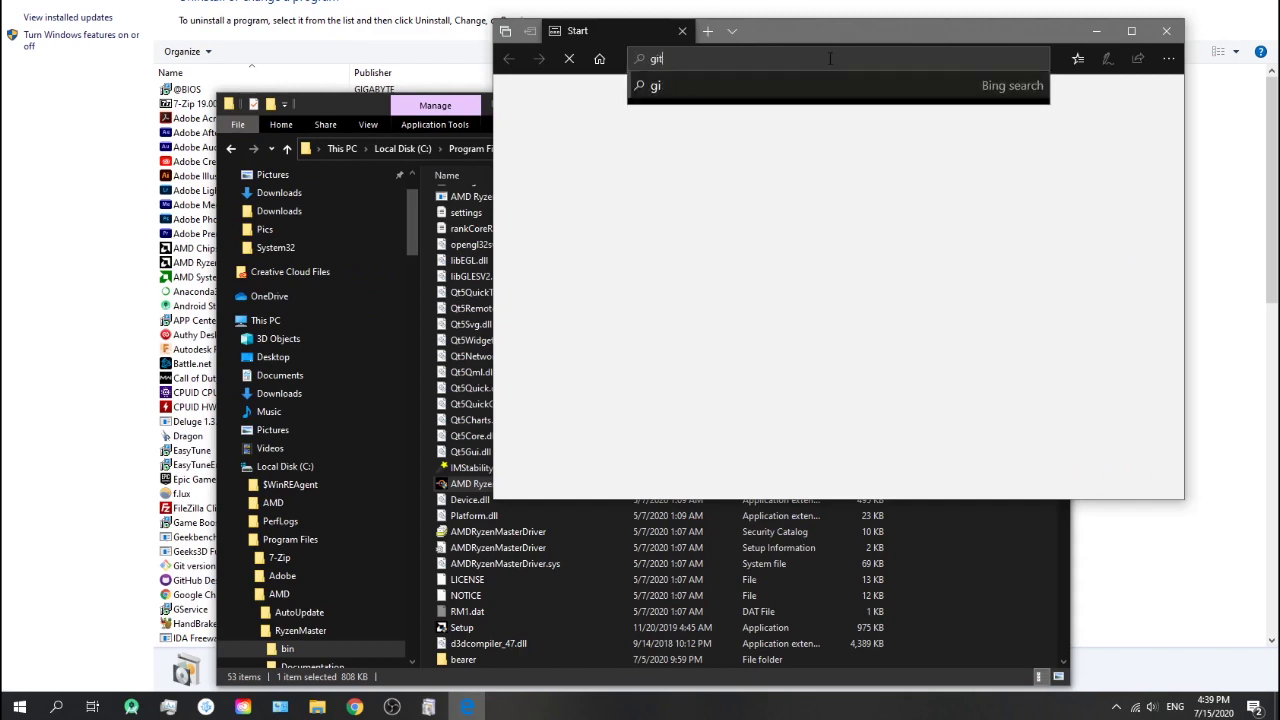
text(hub)
key(Return)
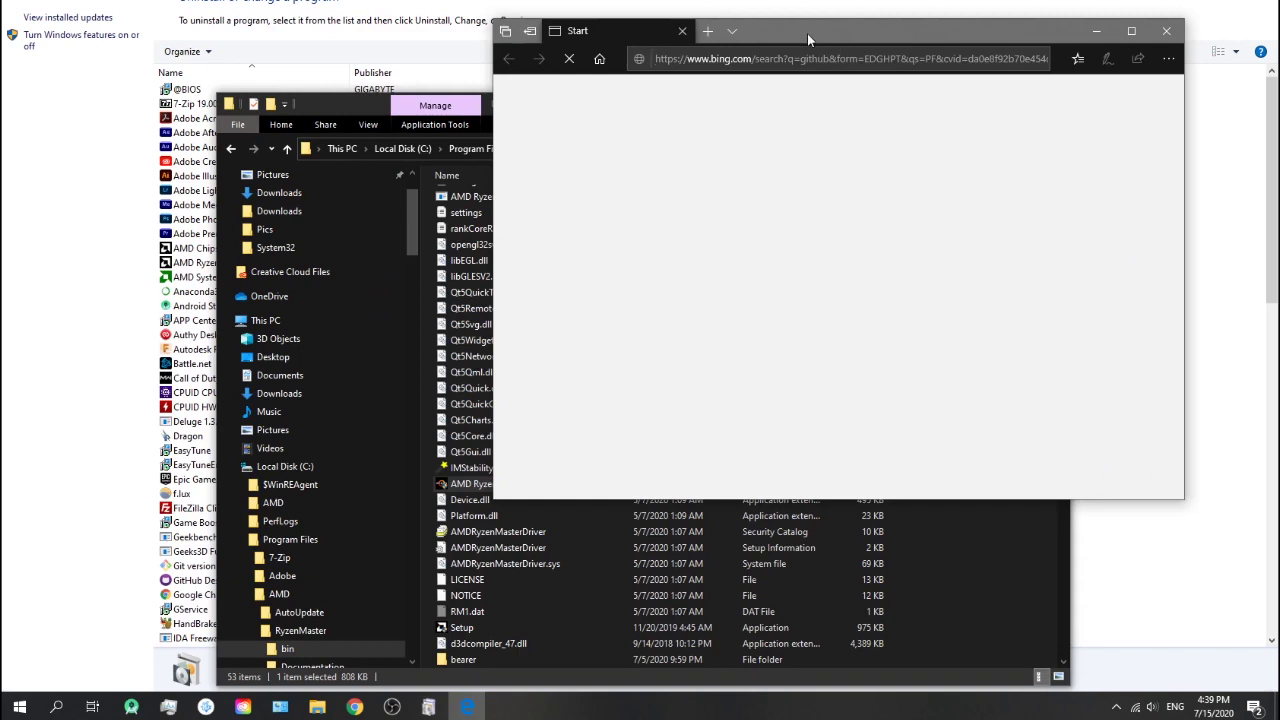
Step: Reposition the Edge window and inspect the cvid value in the search address
drag(811, 32, 769, 47)
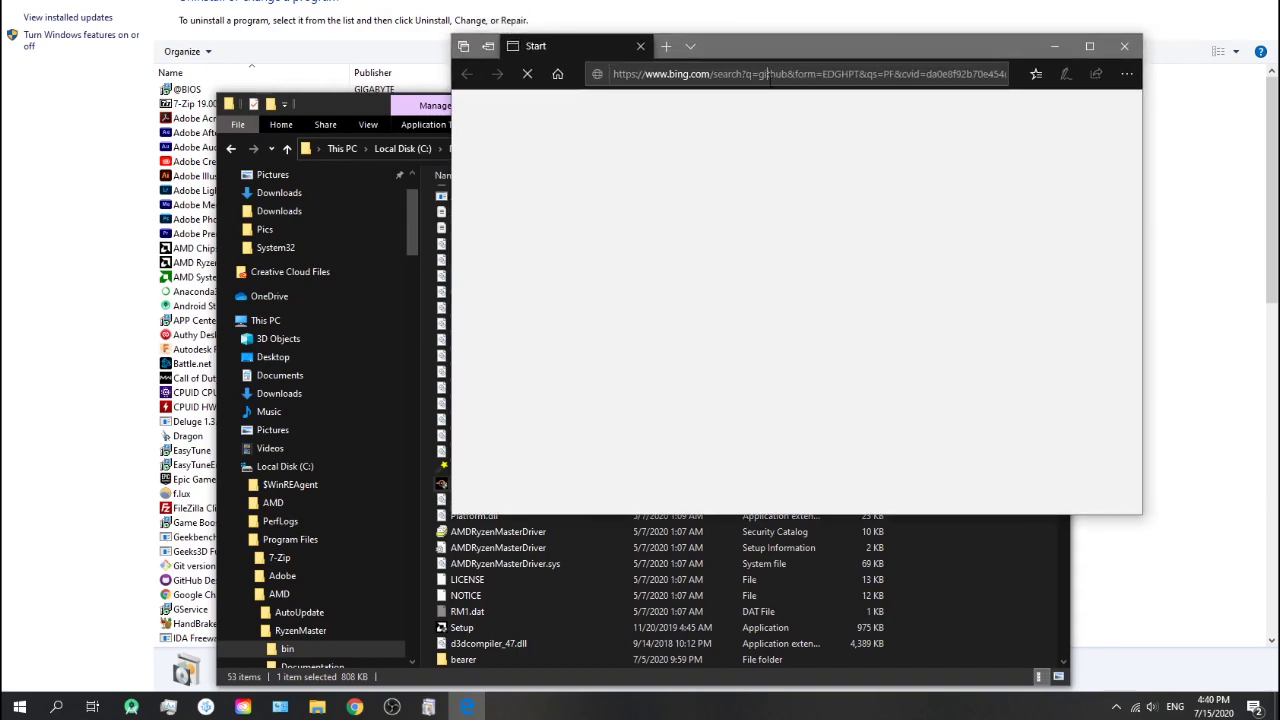
click(769, 74)
double_click(771, 75)
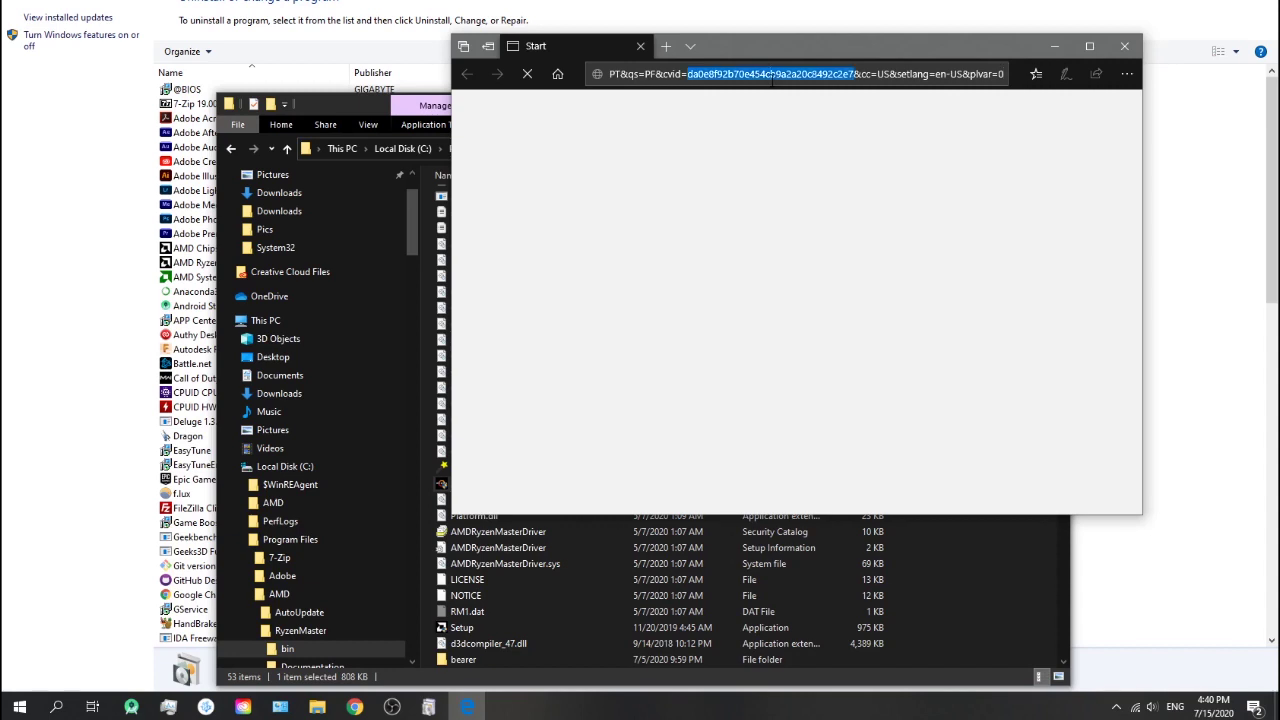
drag(853, 40, 1007, 30)
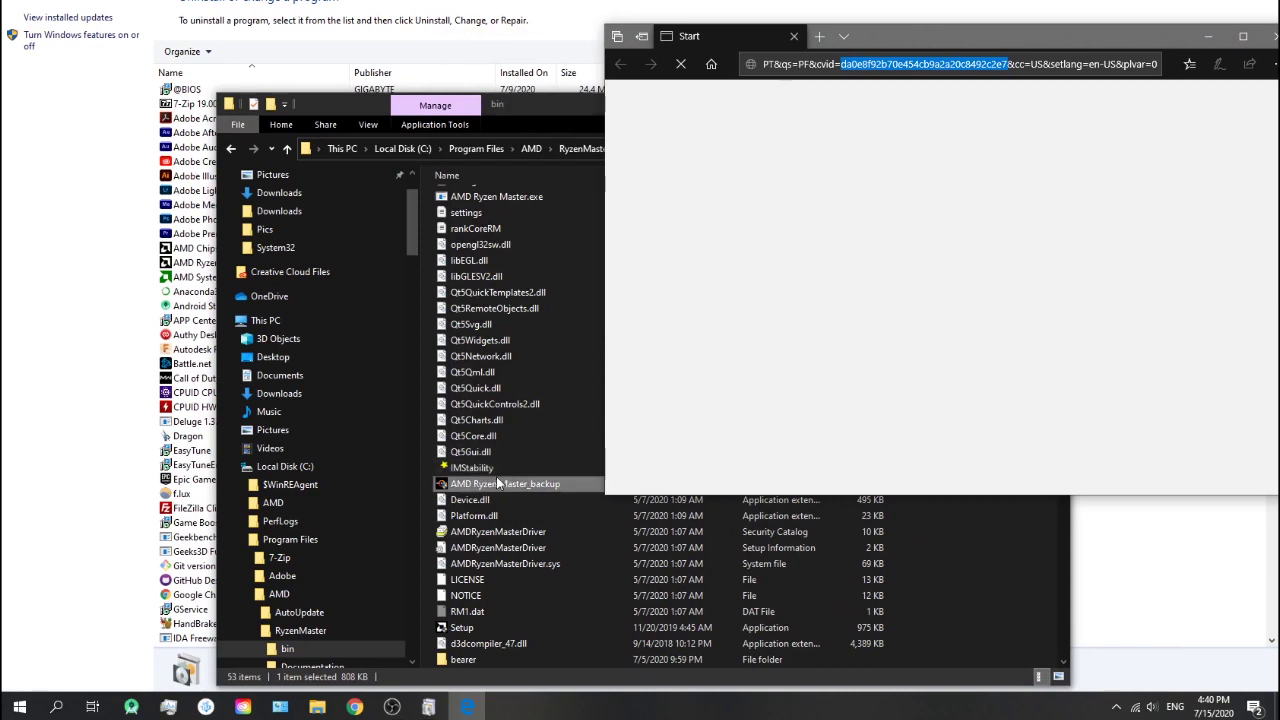
click(492, 244)
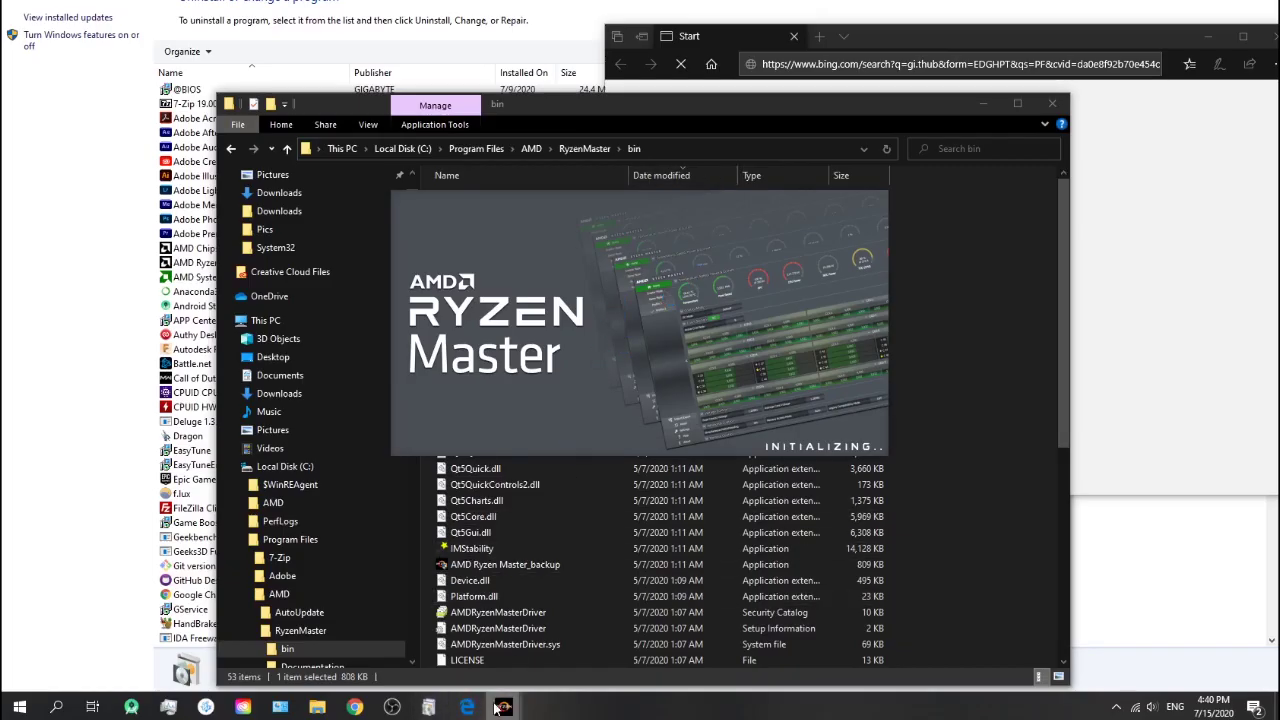
Step: Accept the warning so Ryzen Master opens its dashboard, then close it
click(600, 432)
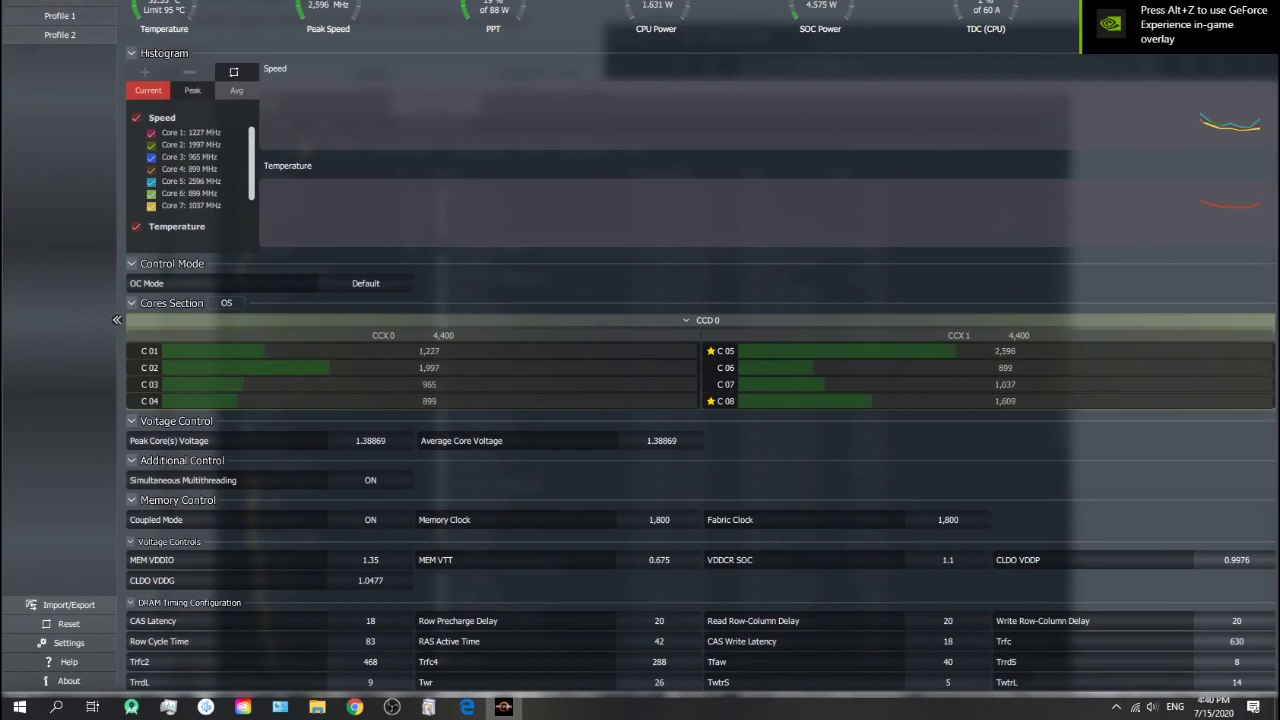
key(alt+F4)
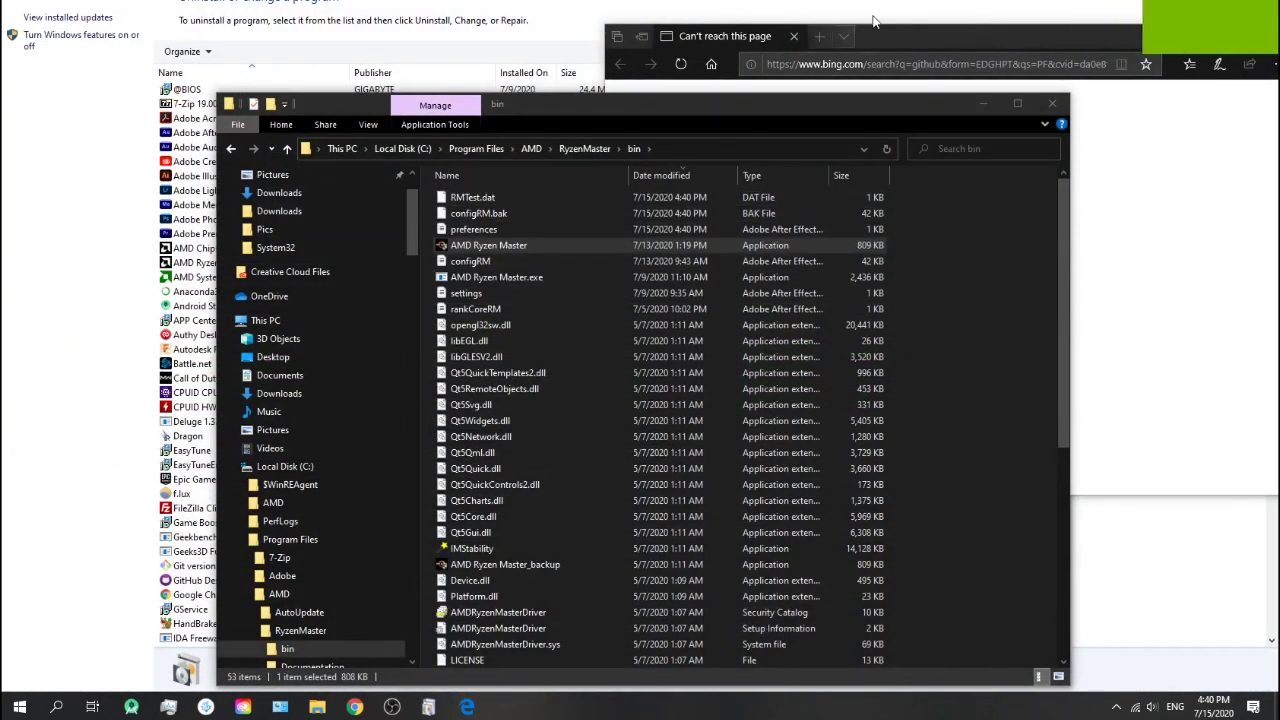
click(890, 42)
Step: Go to github from a new Google Chrome tab
click(355, 707)
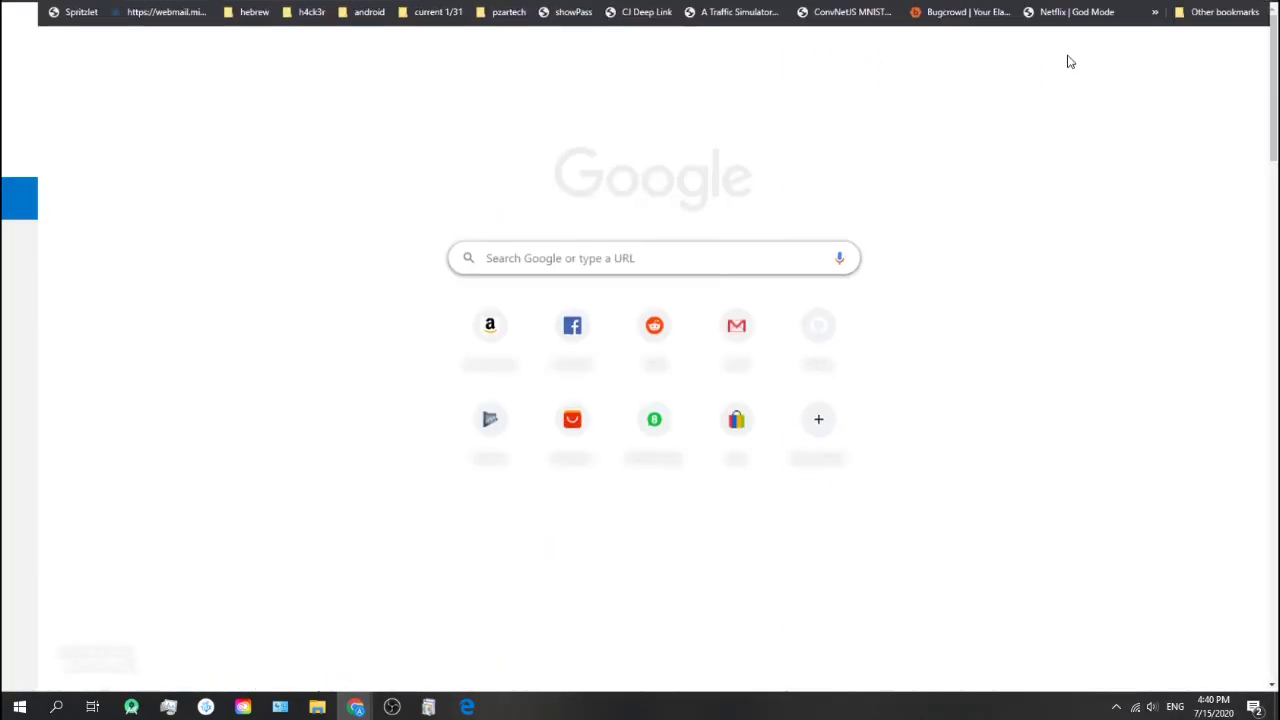
key(ctrl+l)
text(g)
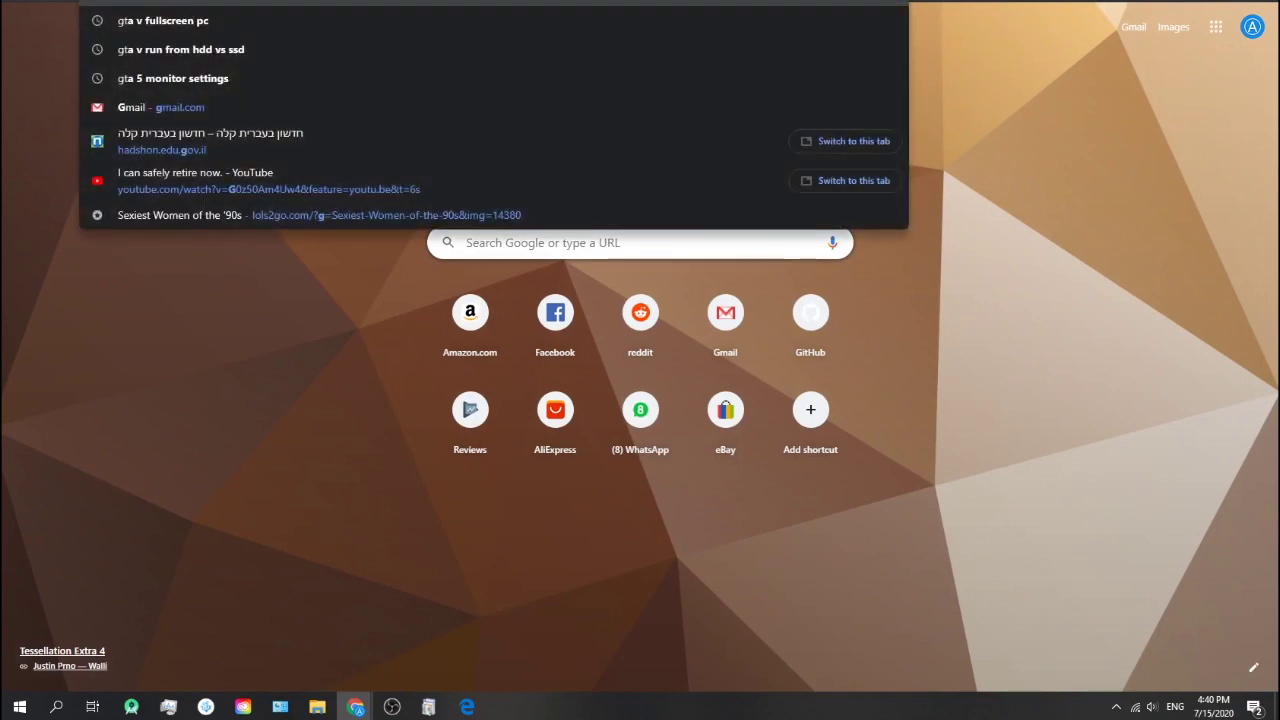
text(ithub)
key(Escape)
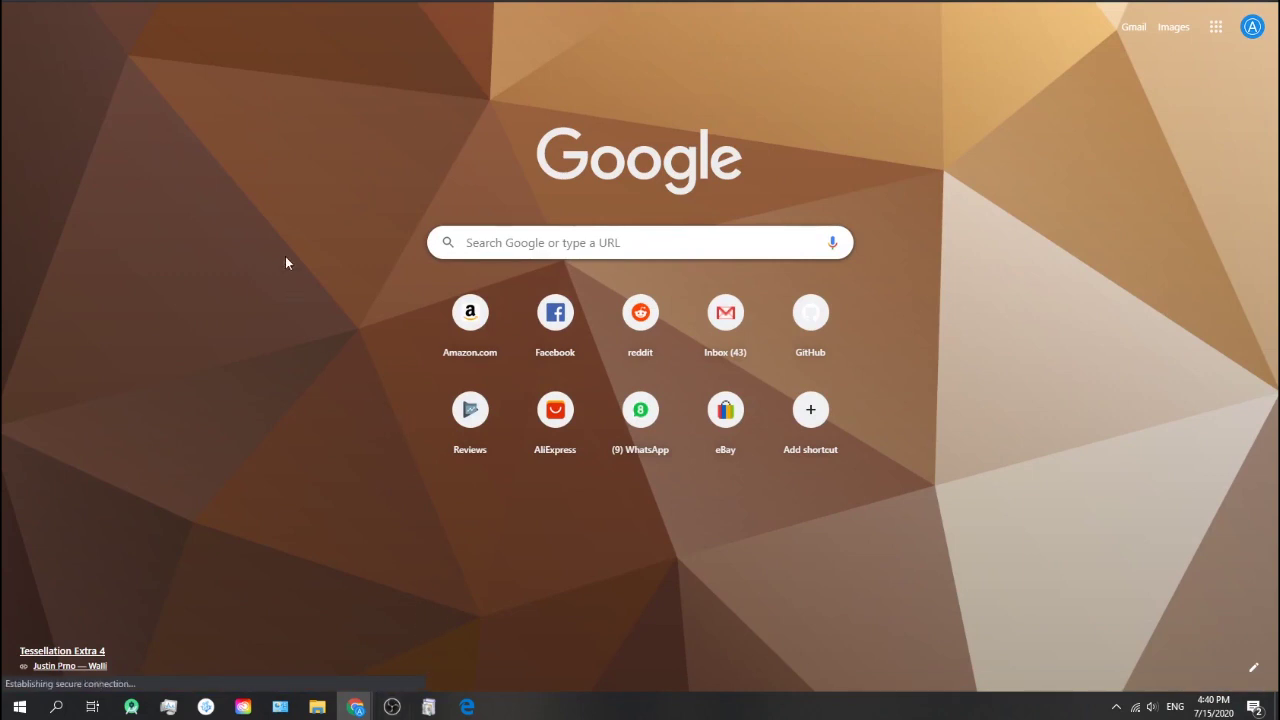
Step: Run 'ping google.co.il -t' in Command Prompt and minimize the console
key(super+r)
text(cmd)
key(Return)
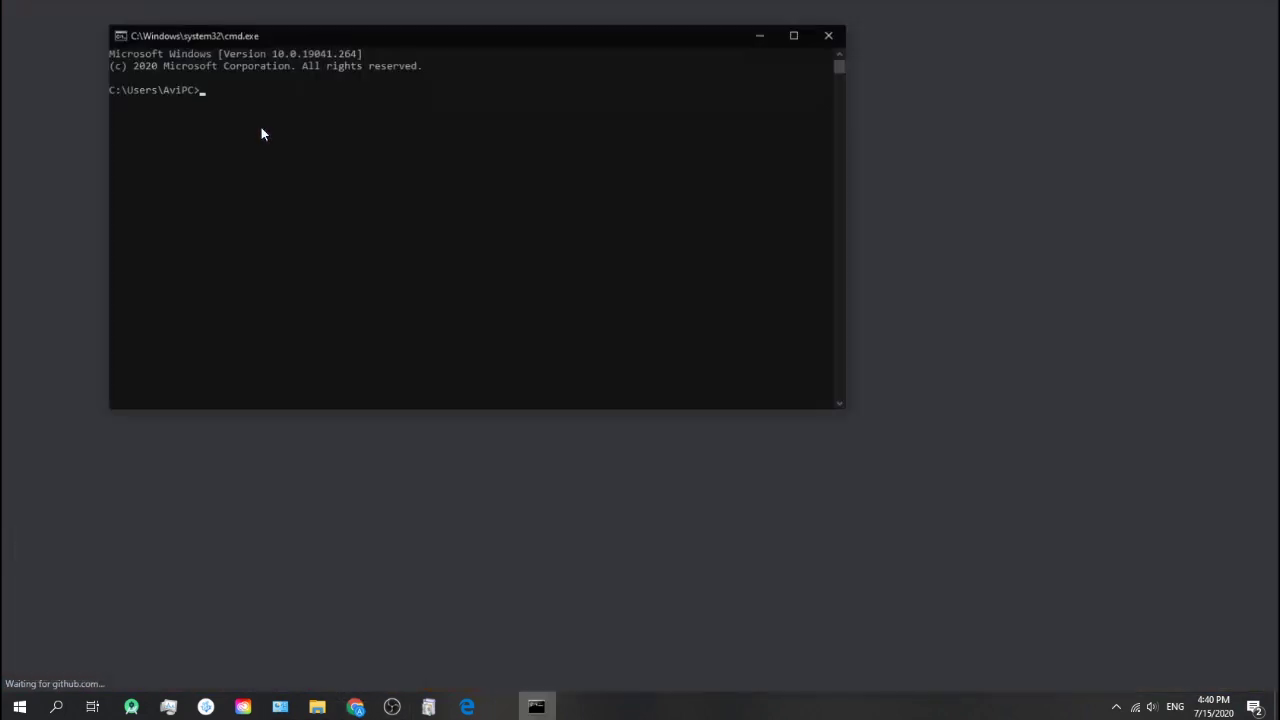
text(ping g)
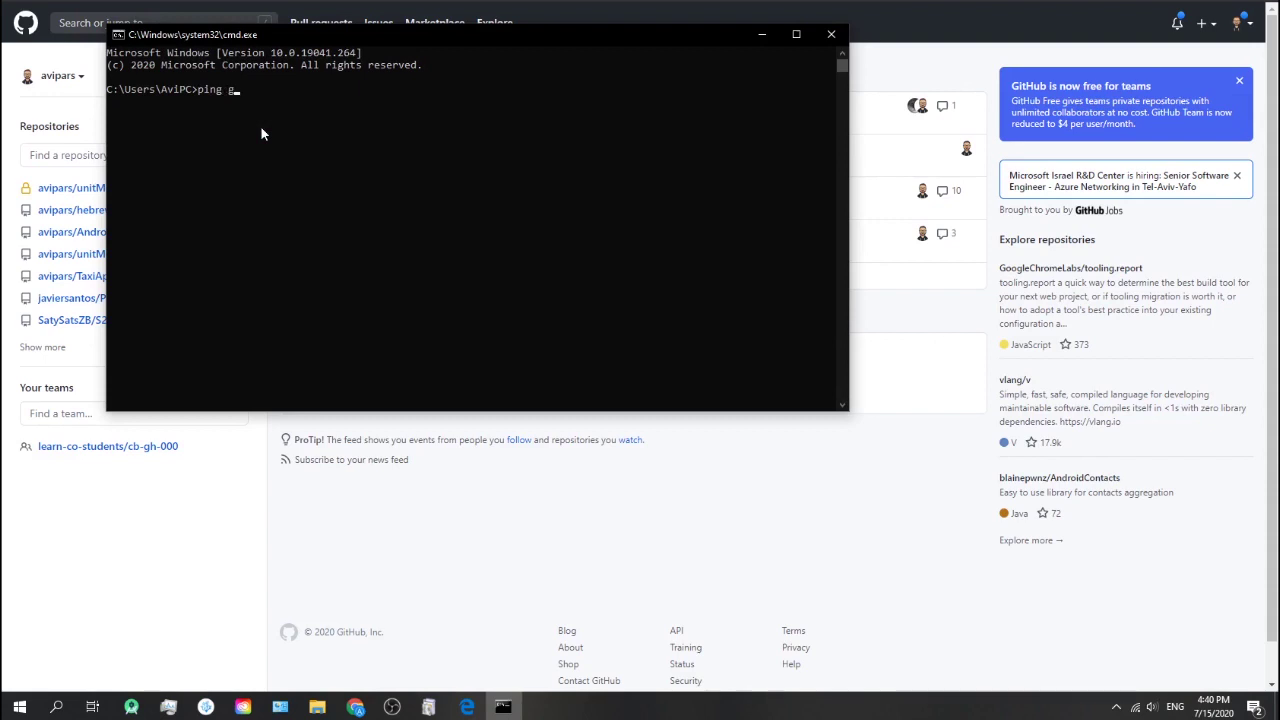
text(oogle.co.il -t)
key(Return)
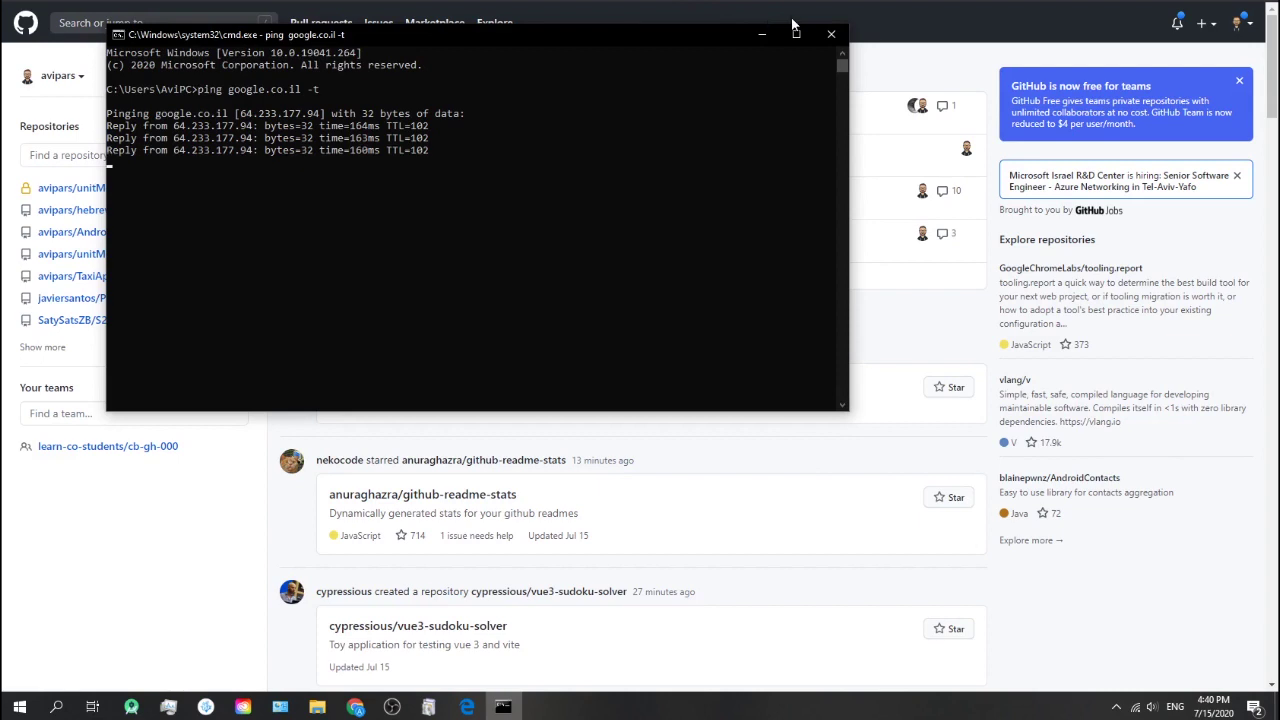
click(766, 33)
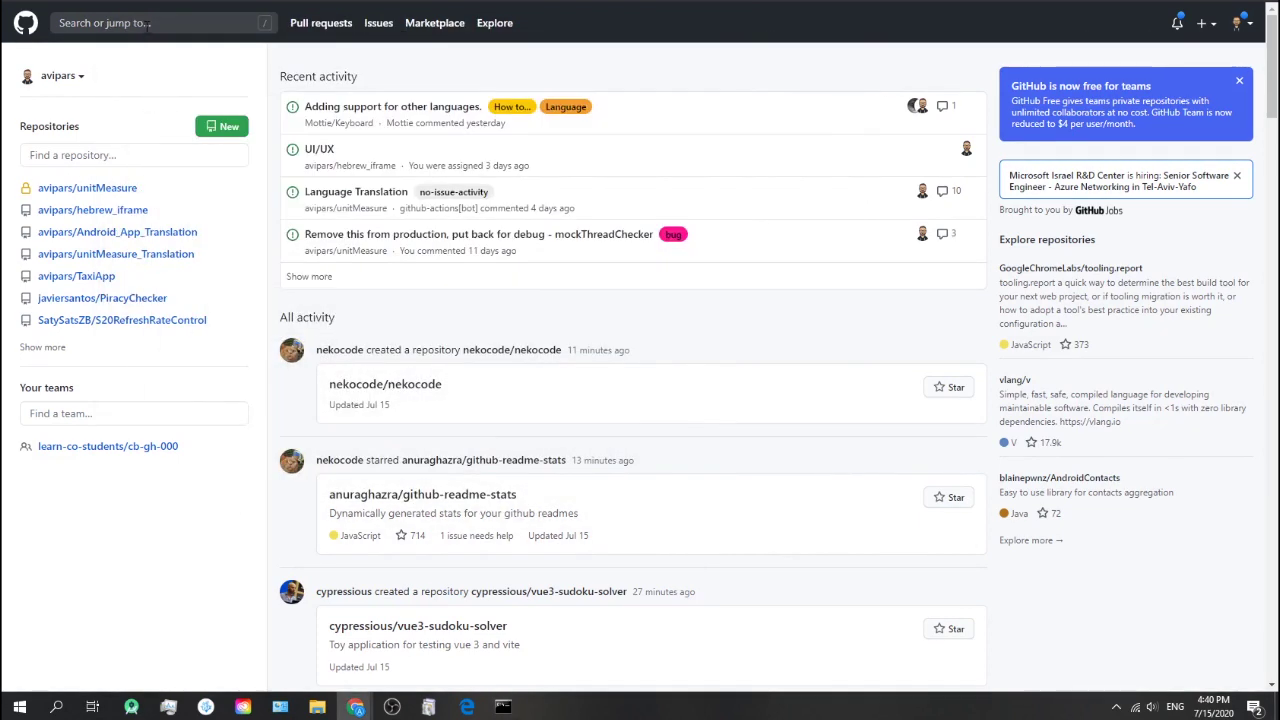
click(148, 23)
Step: Search GitHub for 'ryzen' and open klauspost/ryzen-master-vbs-patch, comparing it with RyzenMasterVBSFix
text(ryzen)
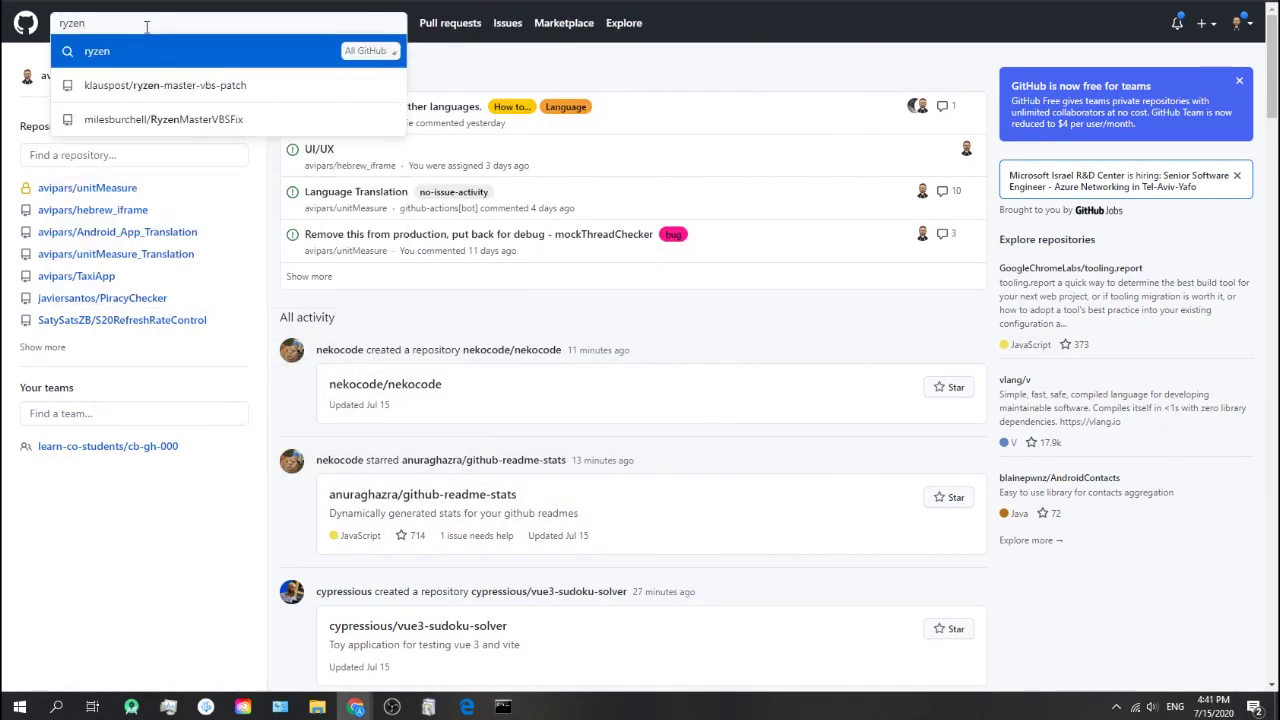
key(Down)
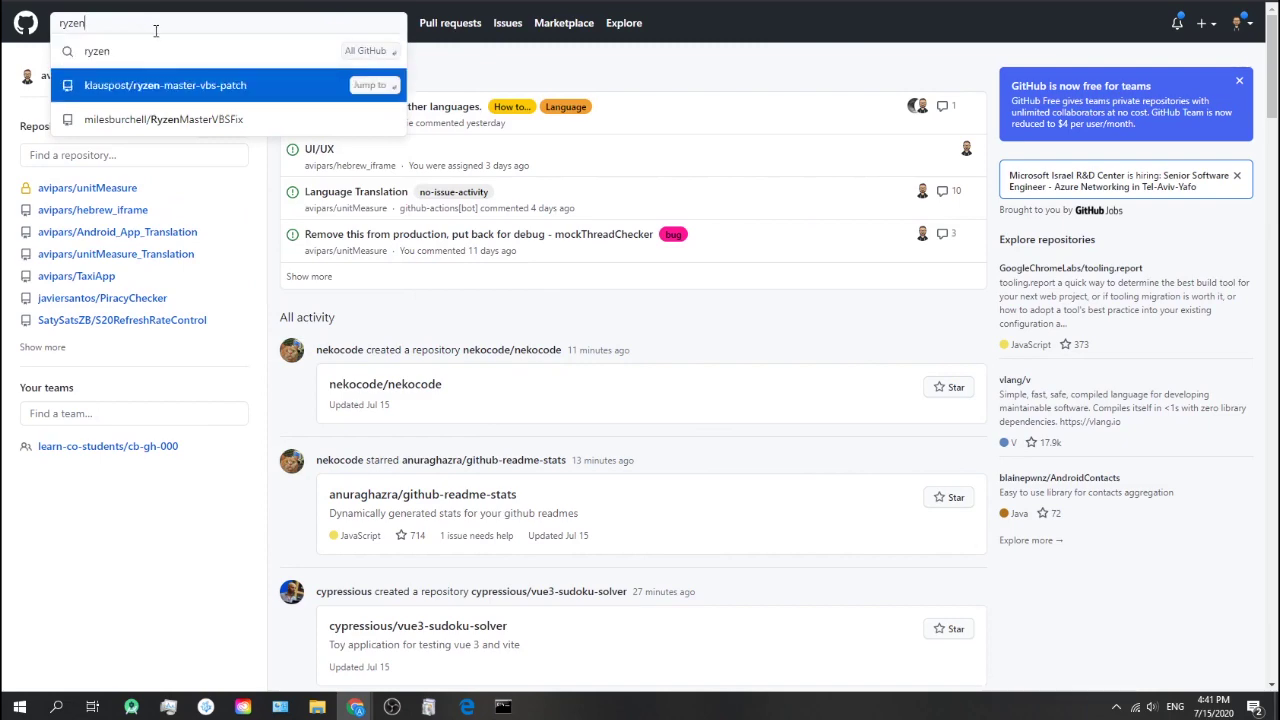
right_click(191, 78)
key(Escape)
right_click(194, 118)
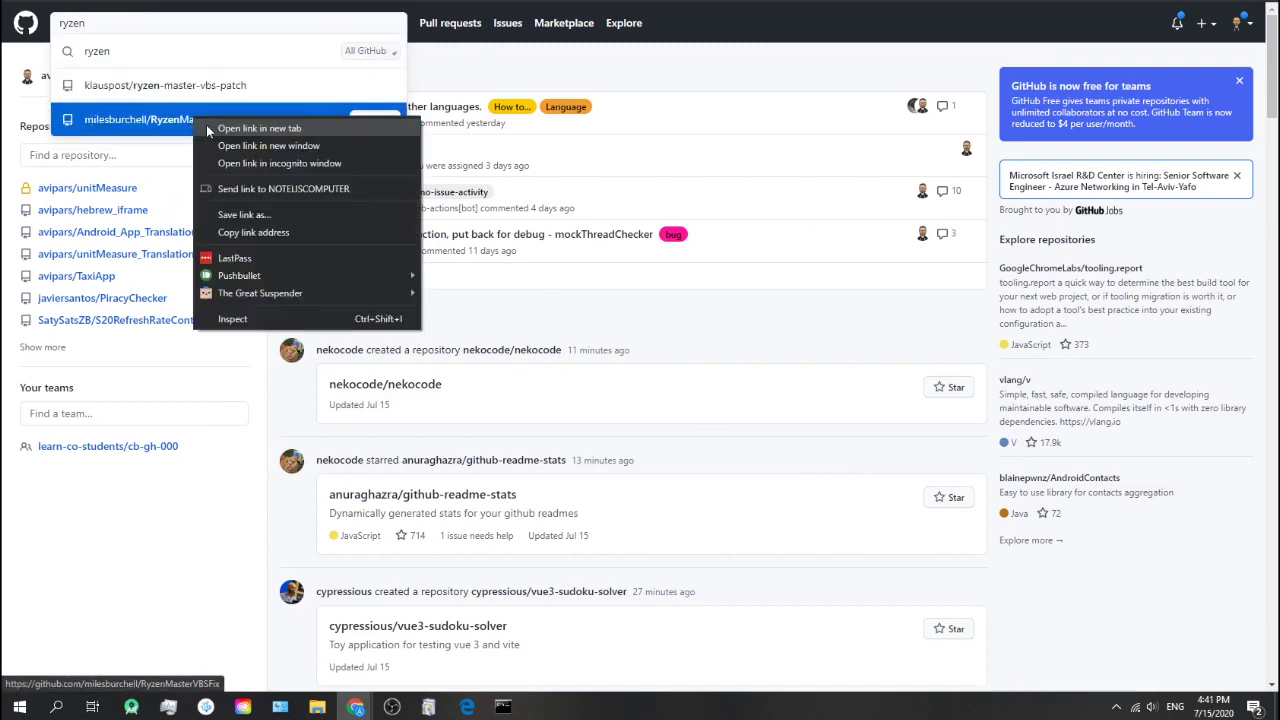
key(Escape)
click(281, 86)
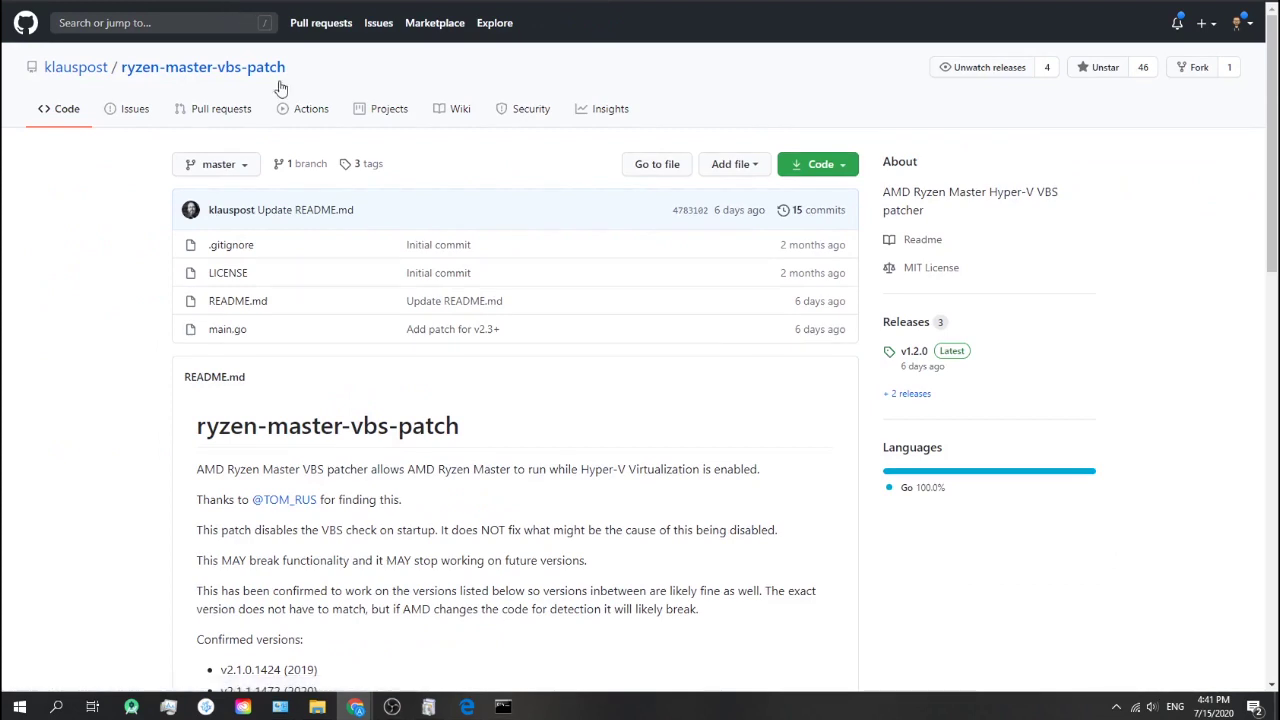
key(ctrl+Tab)
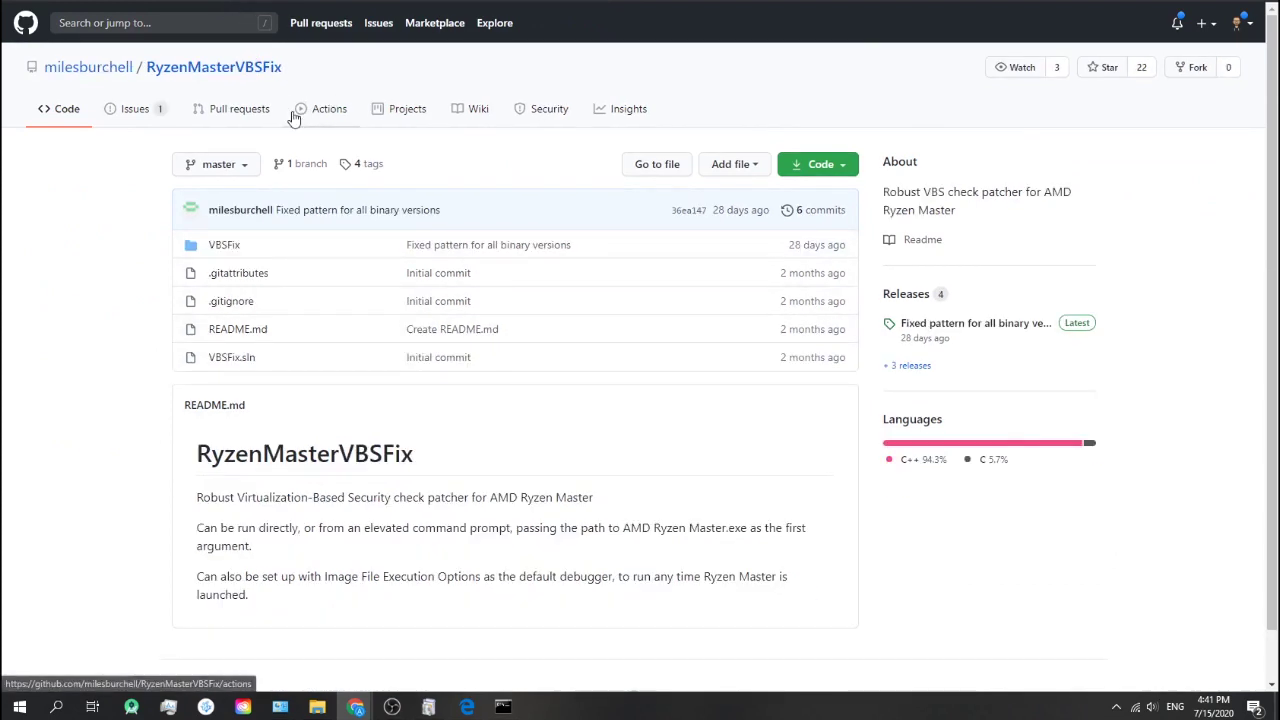
key(ctrl+Tab)
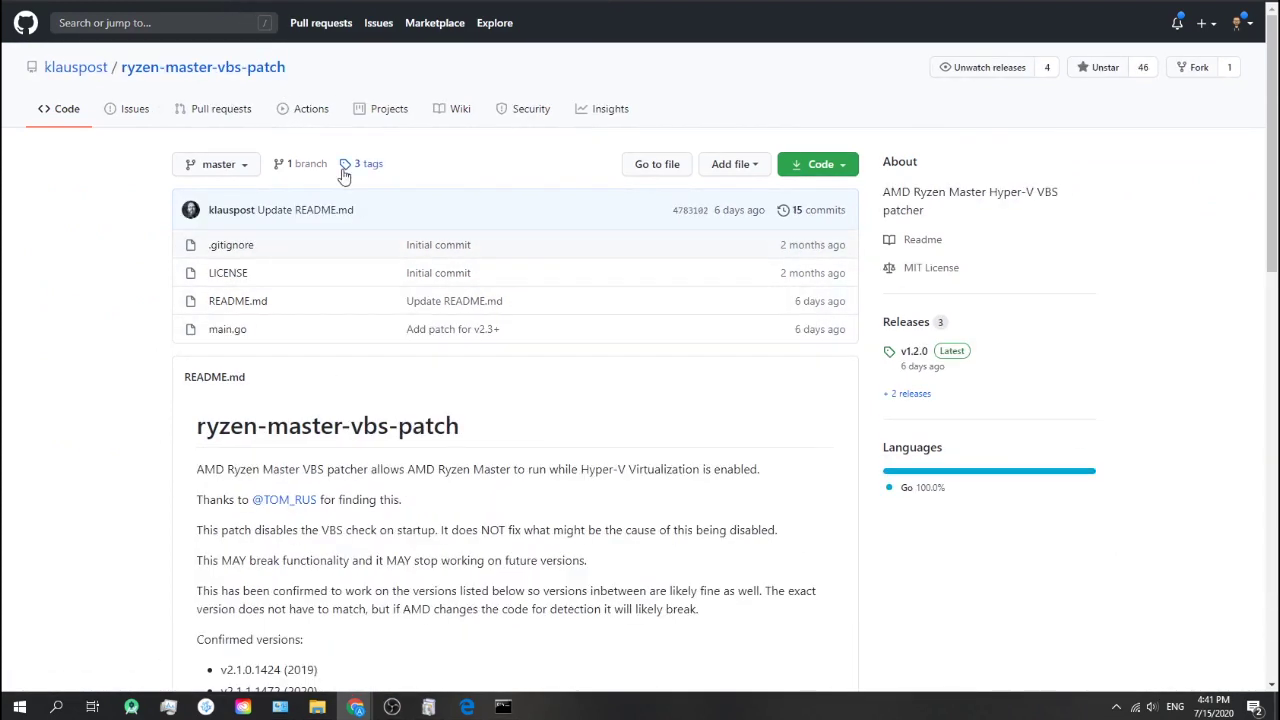
scroll(245, 270, down, 3)
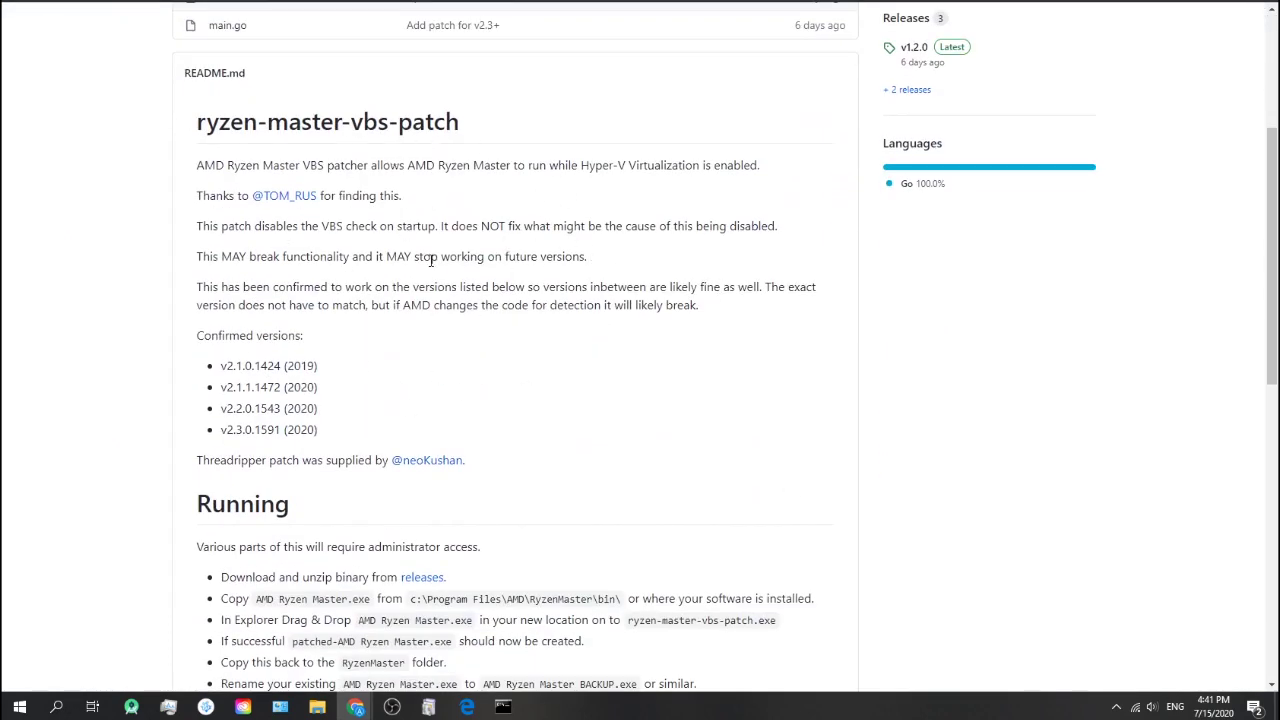
Step: Scroll to the README's Running section and select its seven instruction bullets
scroll(432, 260, down, 3)
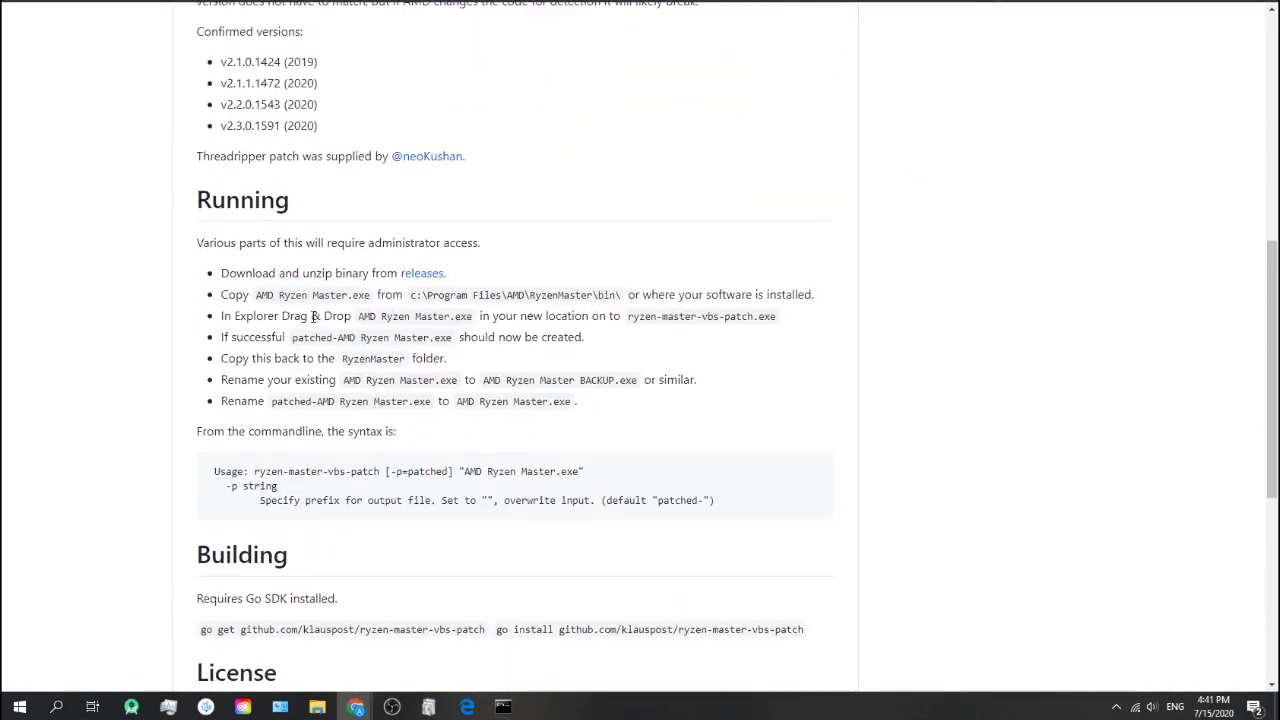
drag(222, 273, 605, 400)
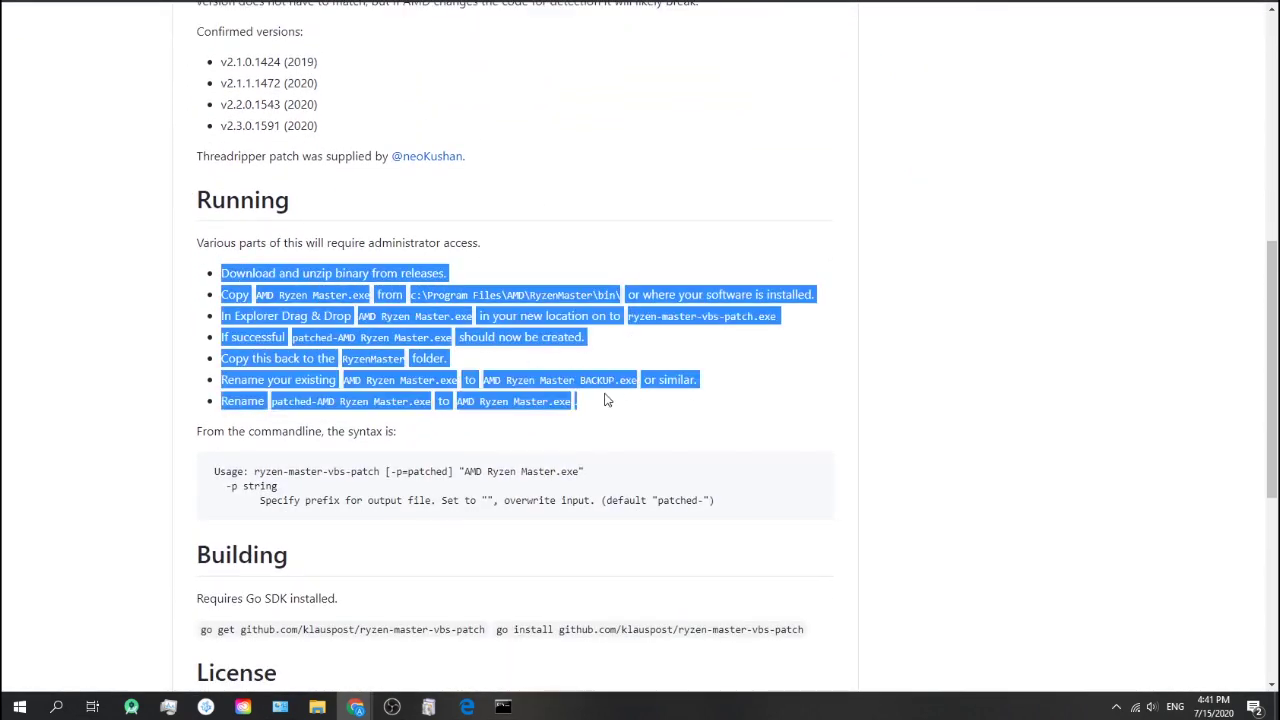
click(433, 323)
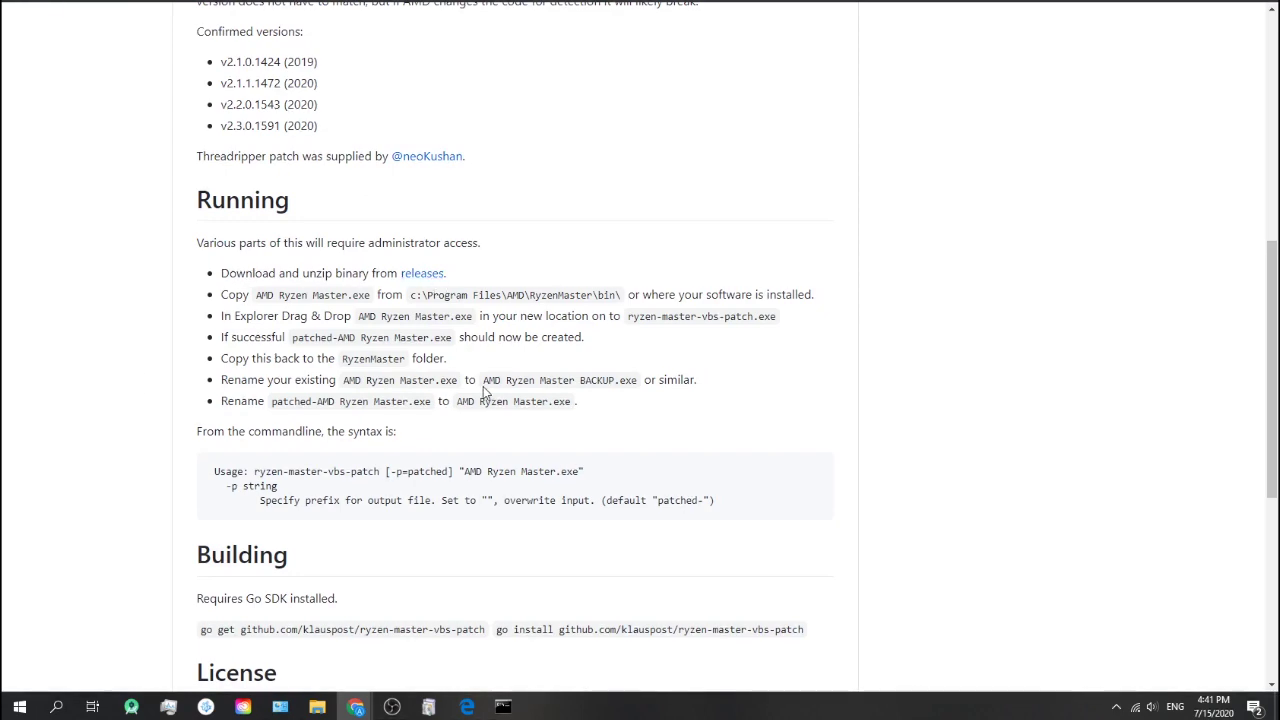
Step: Bring the RyzenMaster bin folder window forward and reveal its full path in the address bar
mouse_move(317, 707)
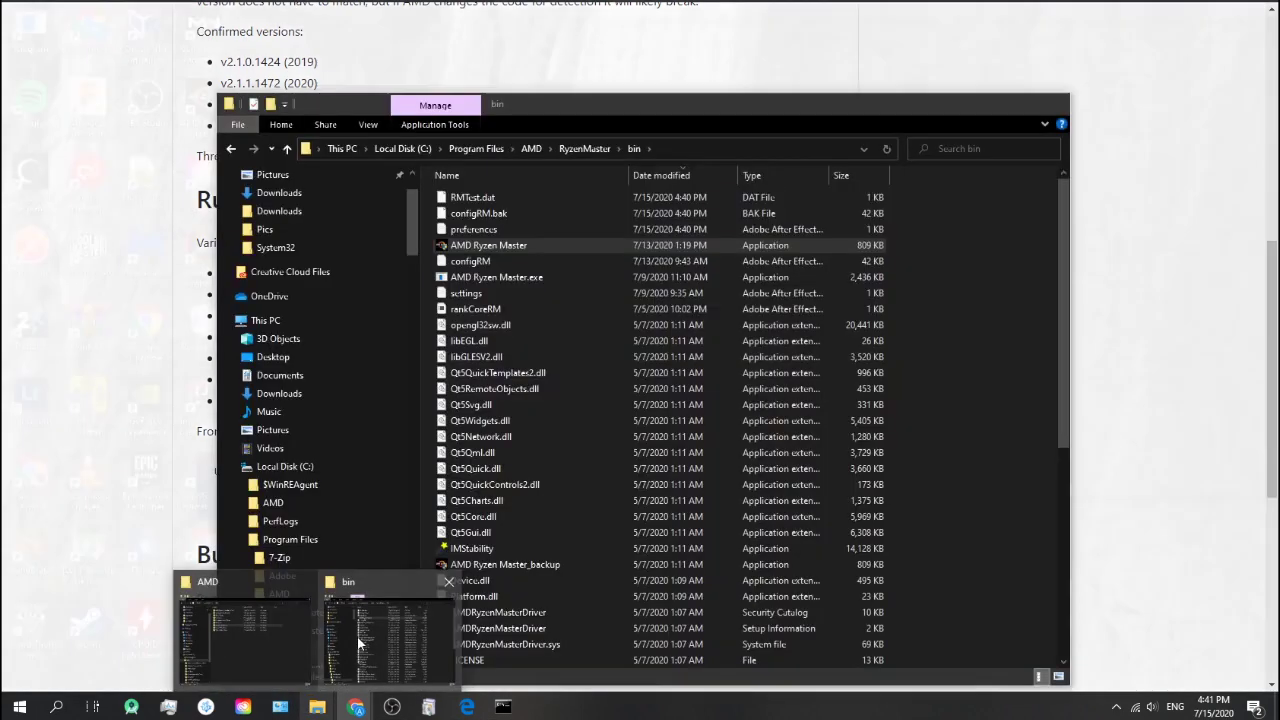
click(388, 640)
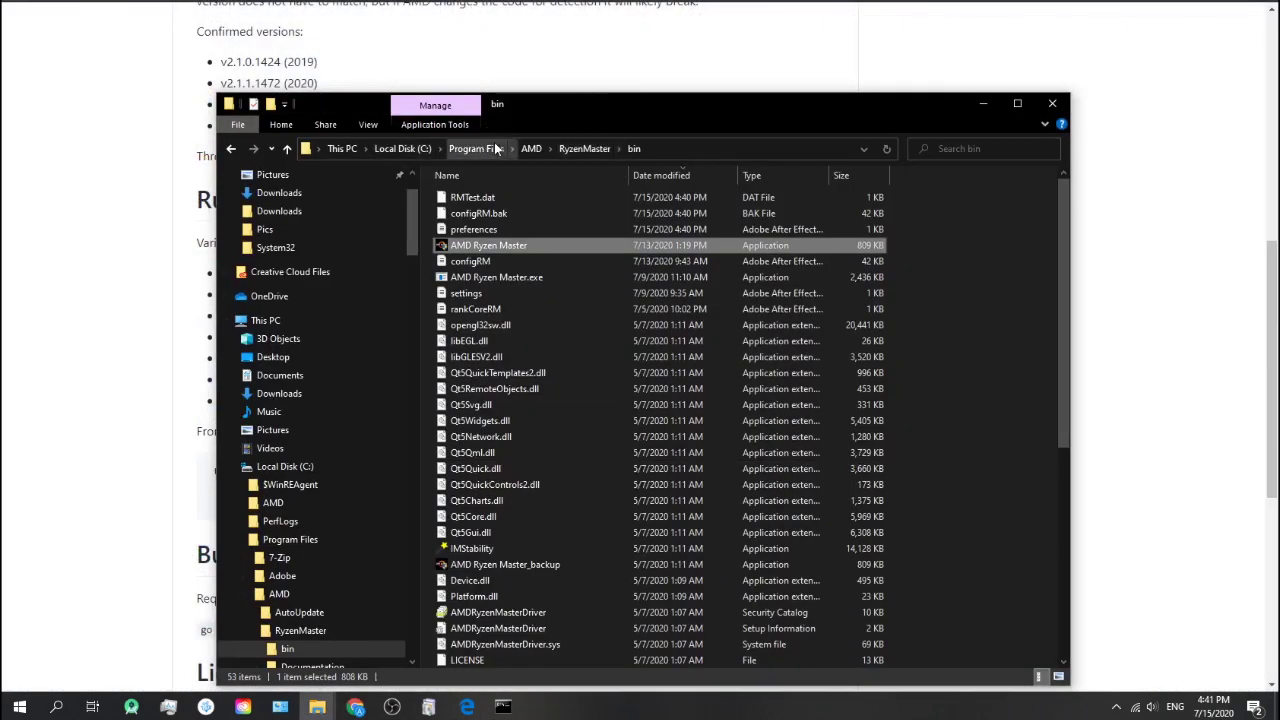
click(698, 142)
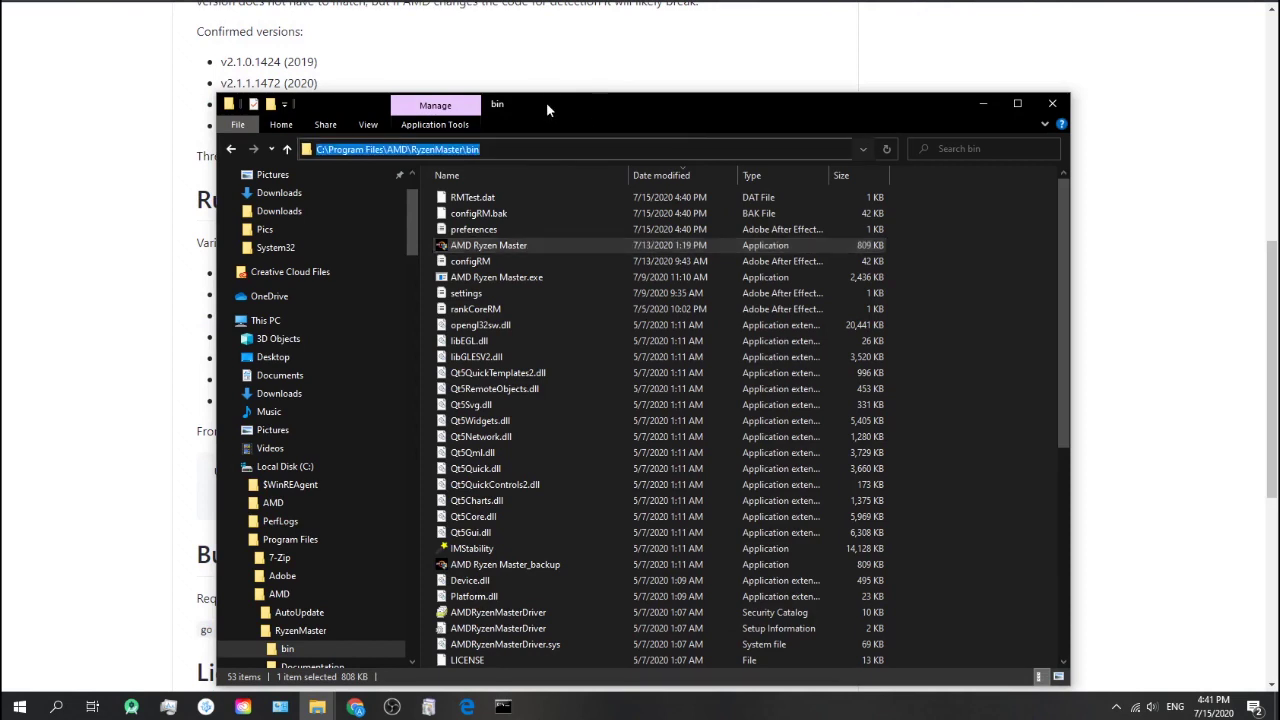
click(604, 84)
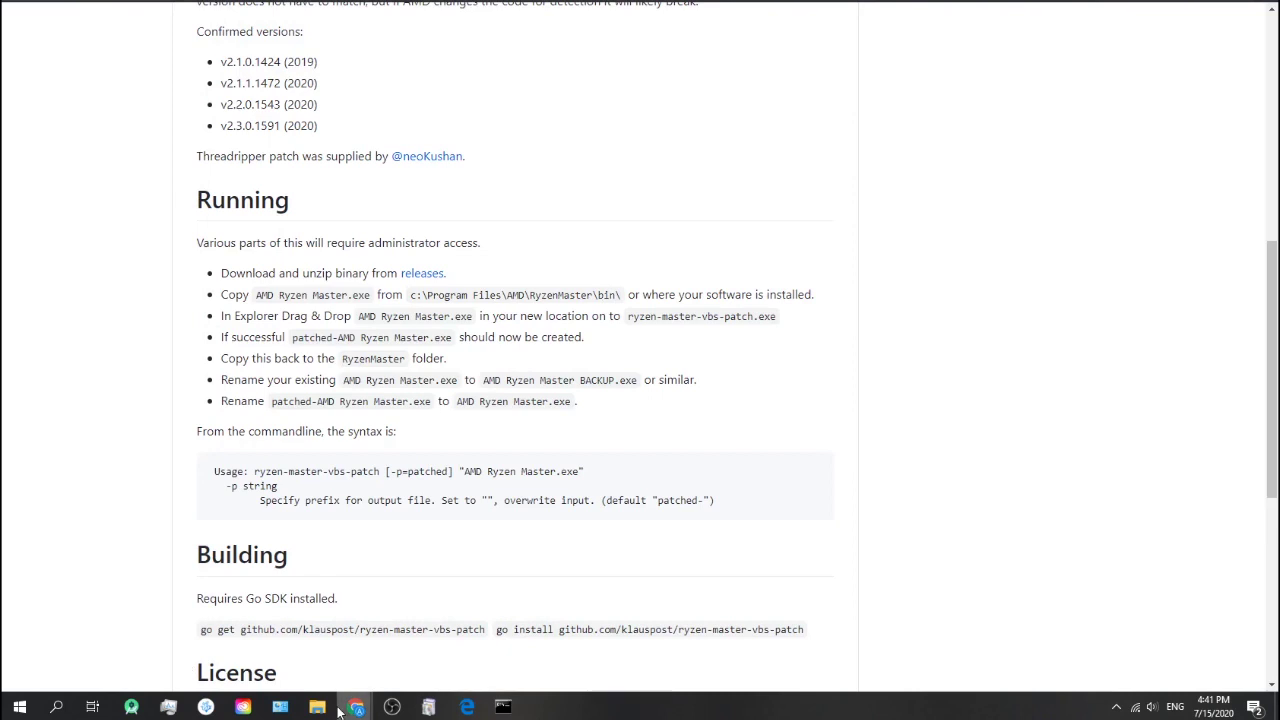
mouse_move(320, 705)
click(381, 657)
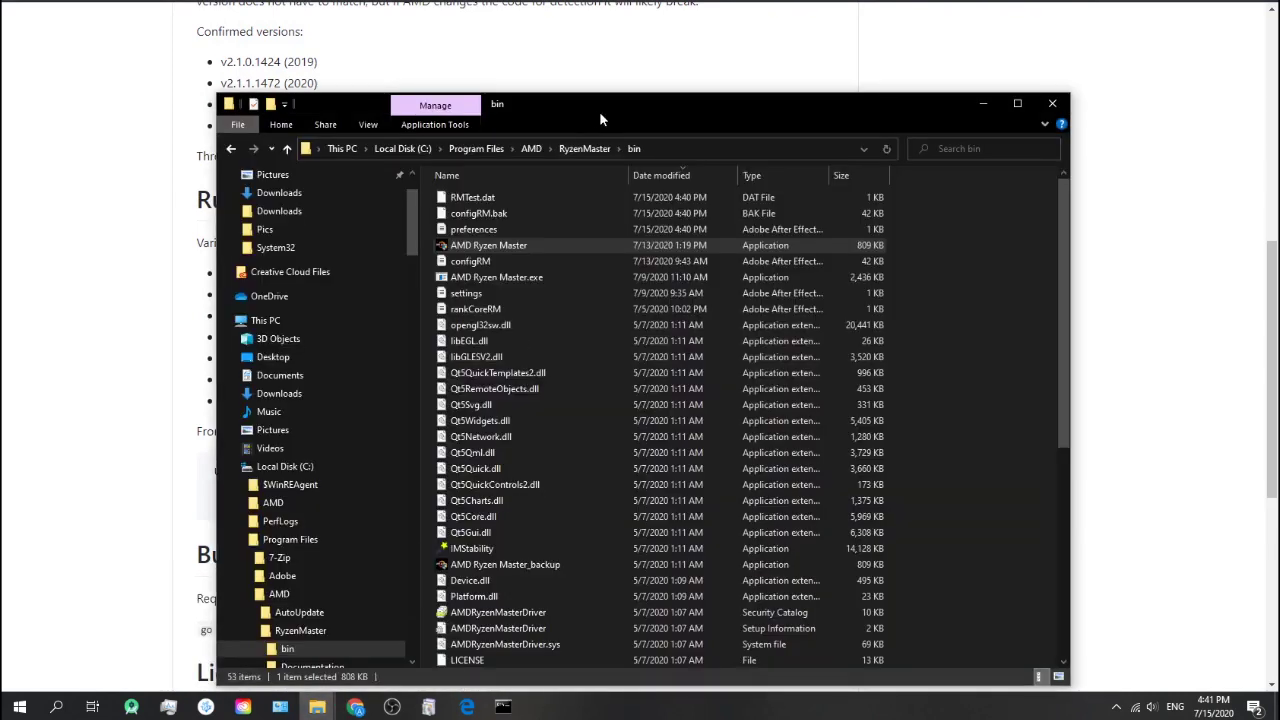
Step: Open a second File Explorer window and browse Local Disk (C:)
shift+right_click(317, 705)
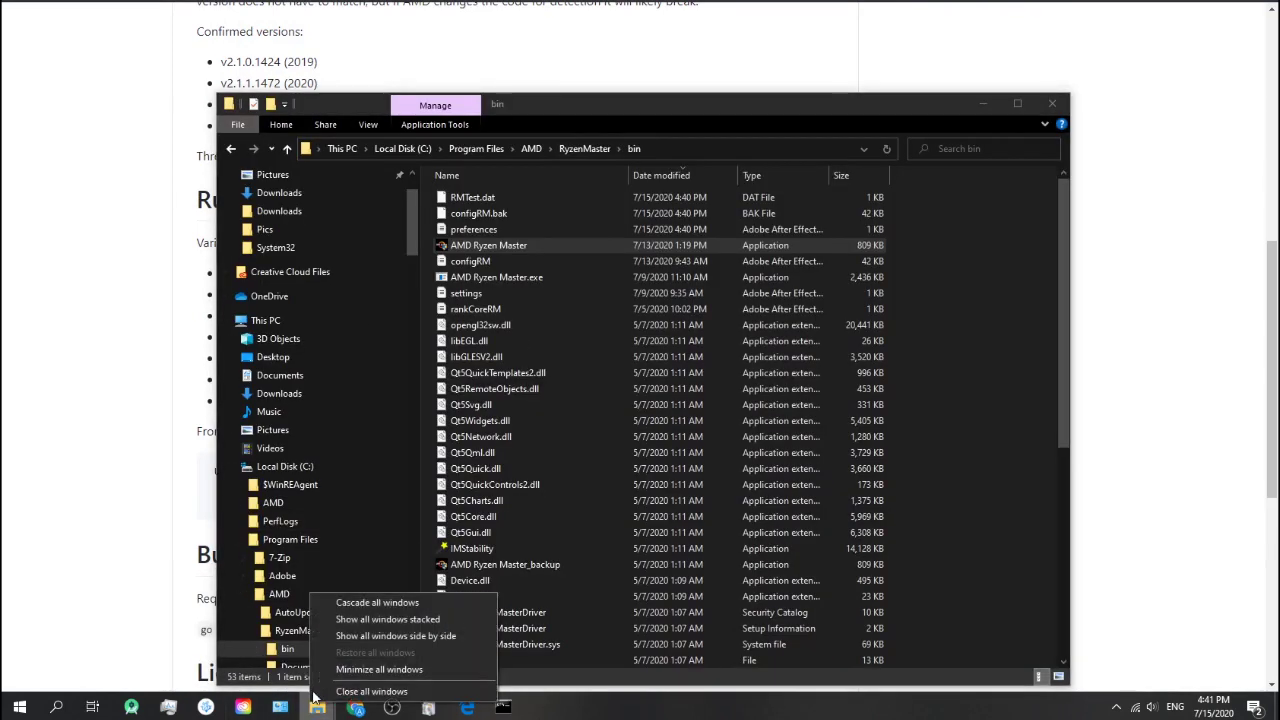
right_click(320, 705)
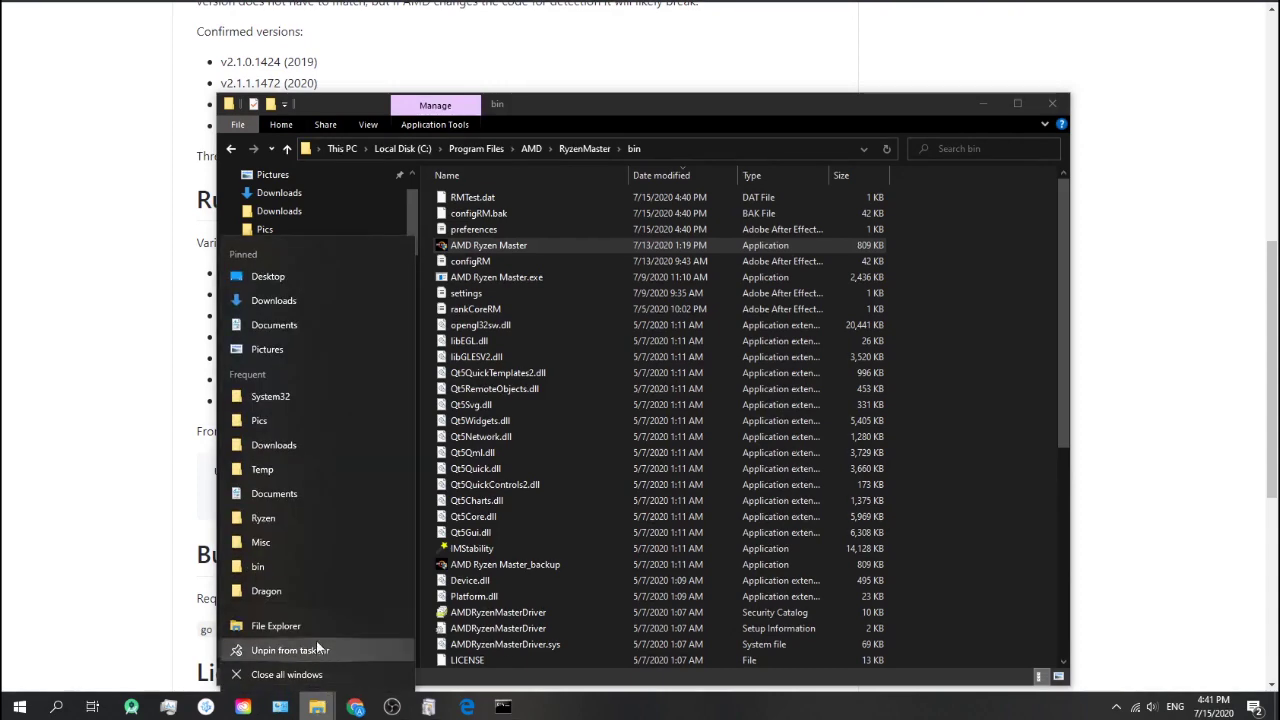
click(557, 150)
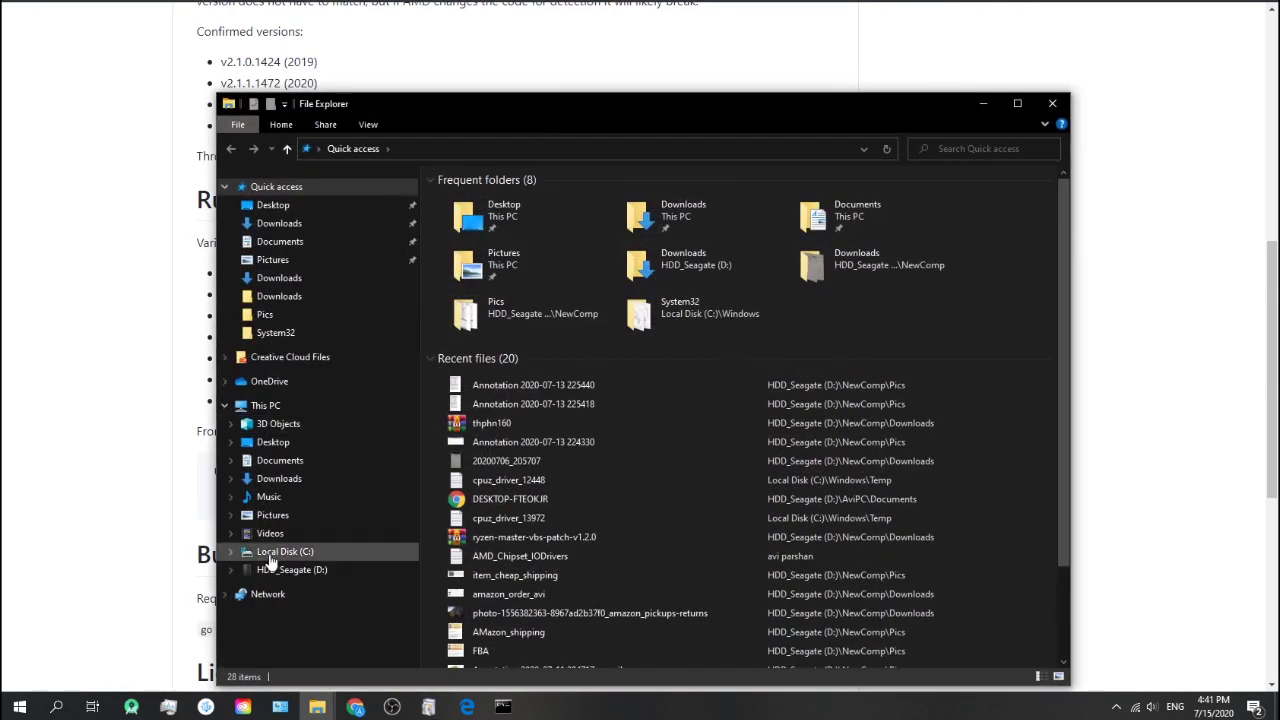
click(290, 551)
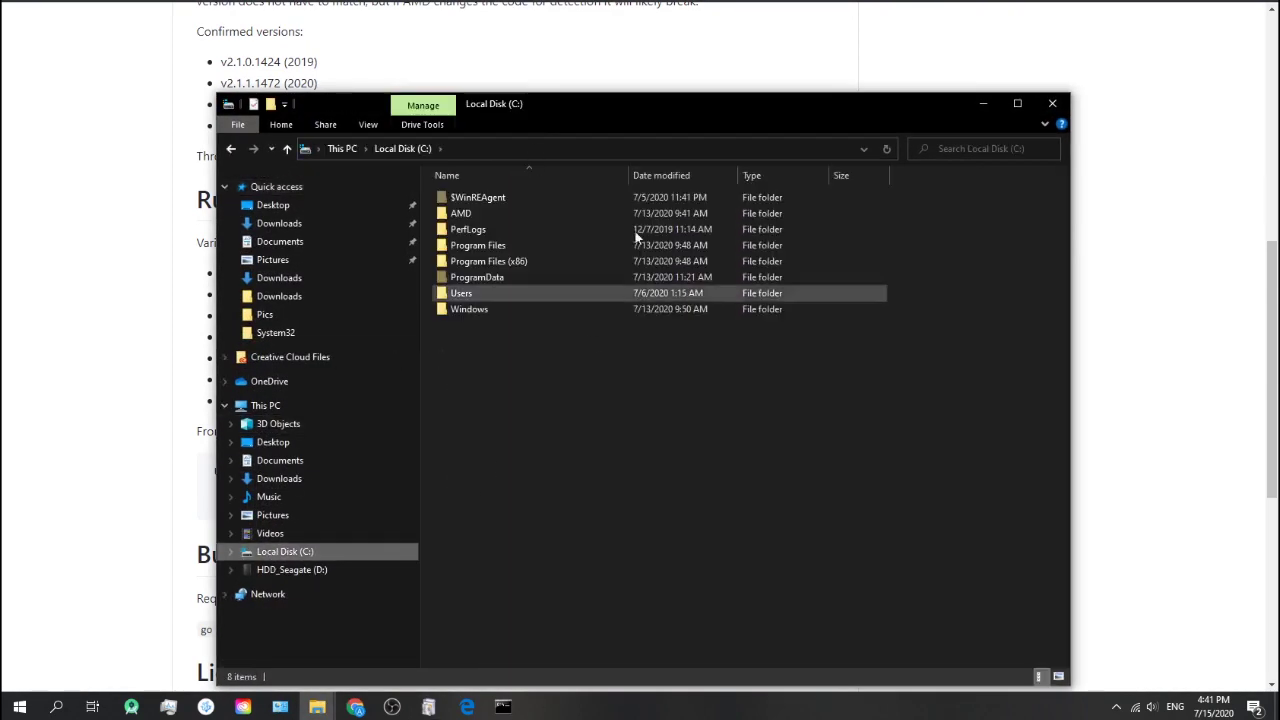
double_click(561, 213)
Step: Create a new folder named temp on Local Disk (C:)
right_click(538, 392)
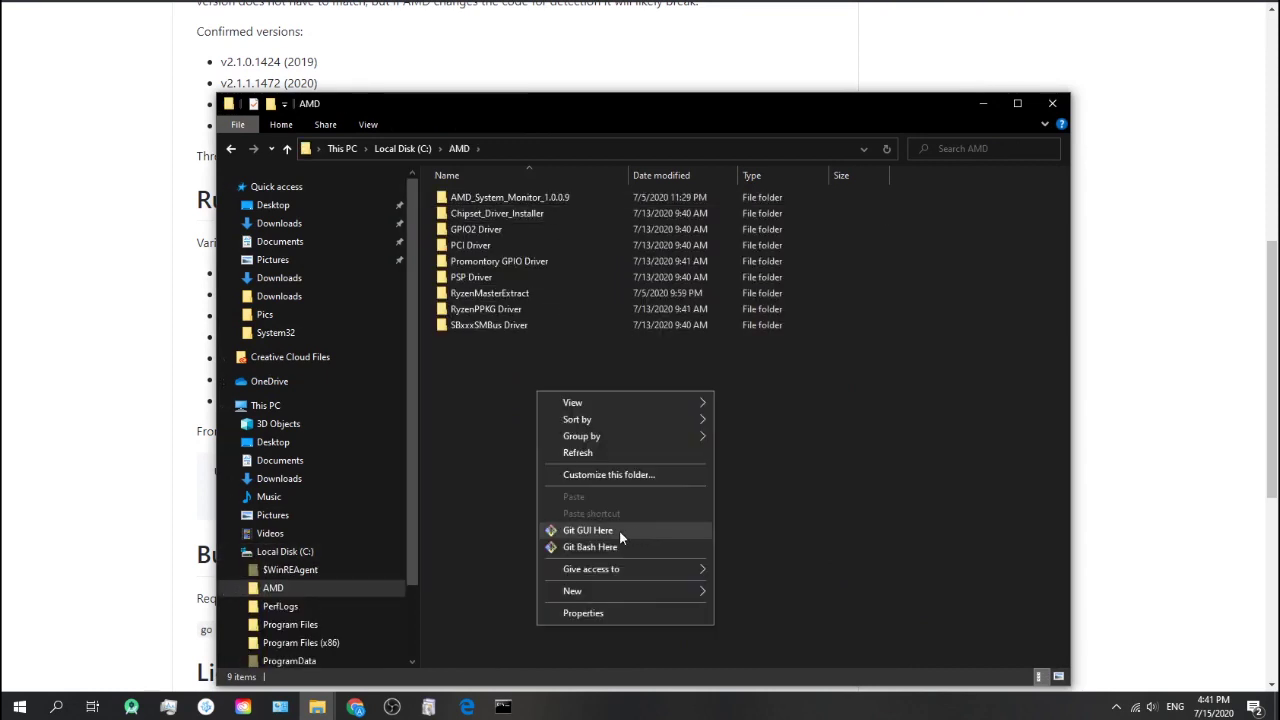
click(395, 148)
right_click(480, 382)
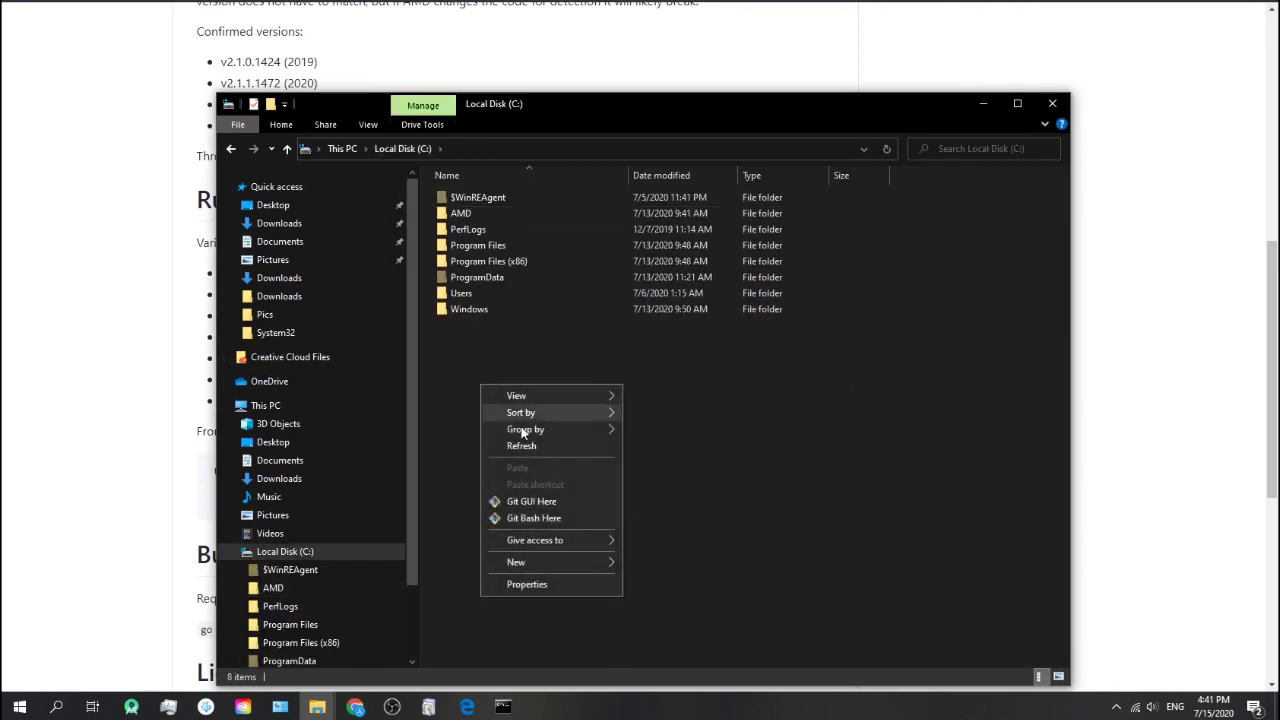
mouse_move(540, 562)
click(660, 563)
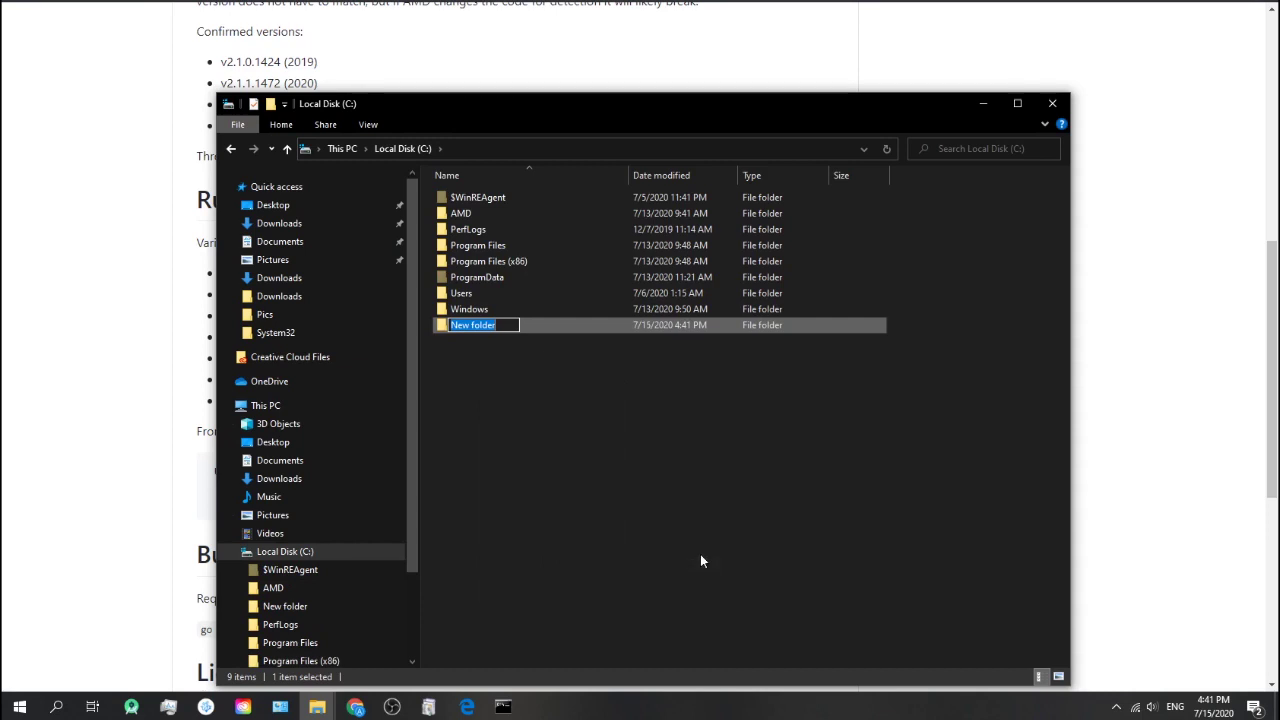
text(tewm)
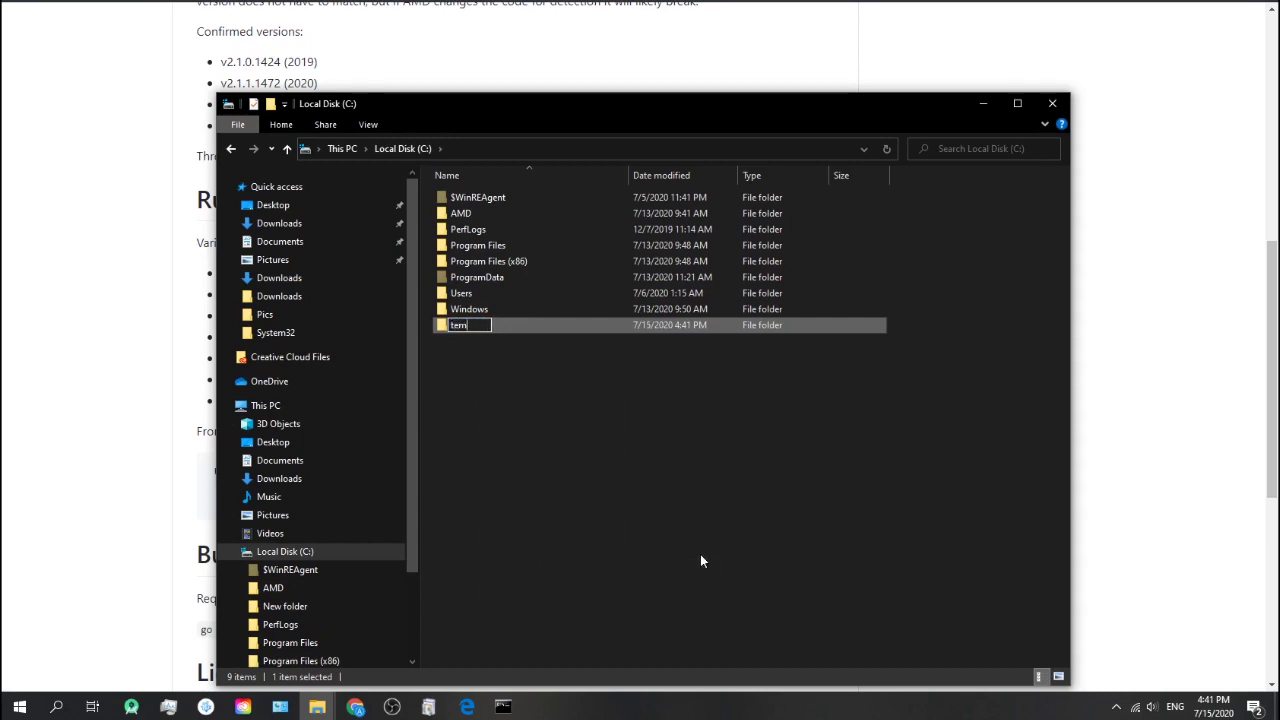
text(p)
key(Return)
key(Return)
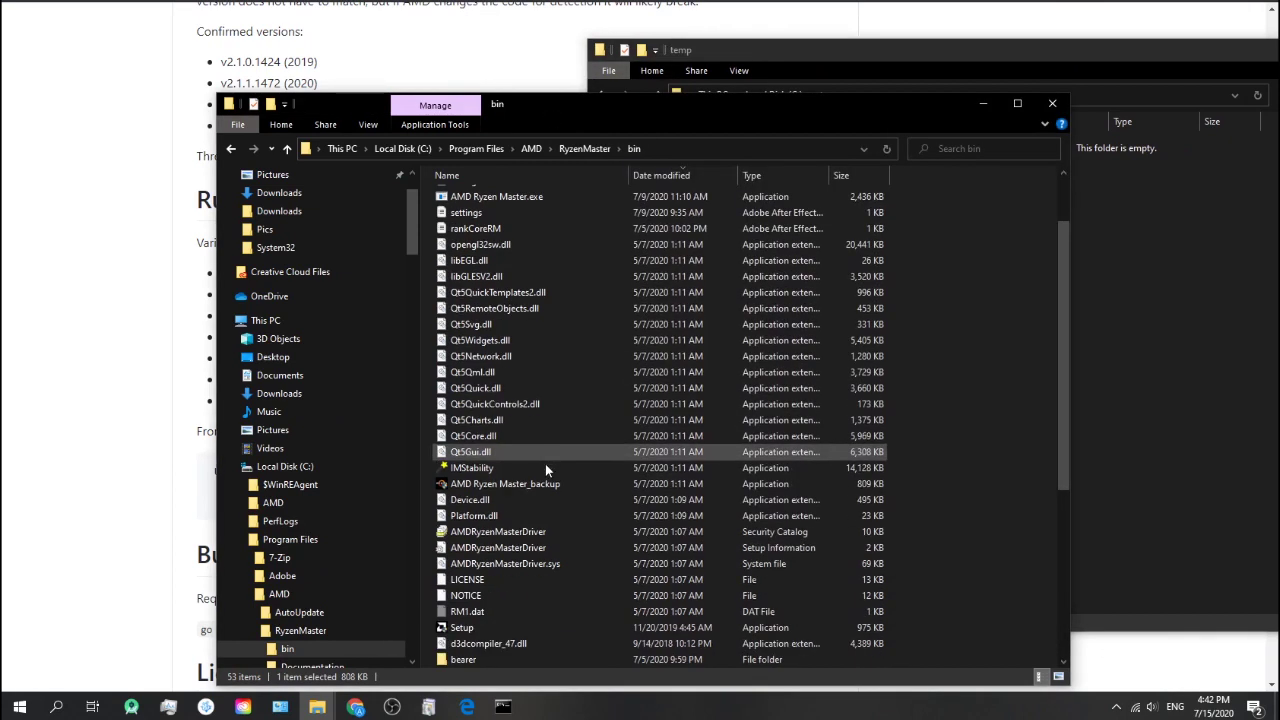
Step: Paste the AMD Ryzen Master_backup file into temp and rename it AMD Ryzen Master
click(546, 484)
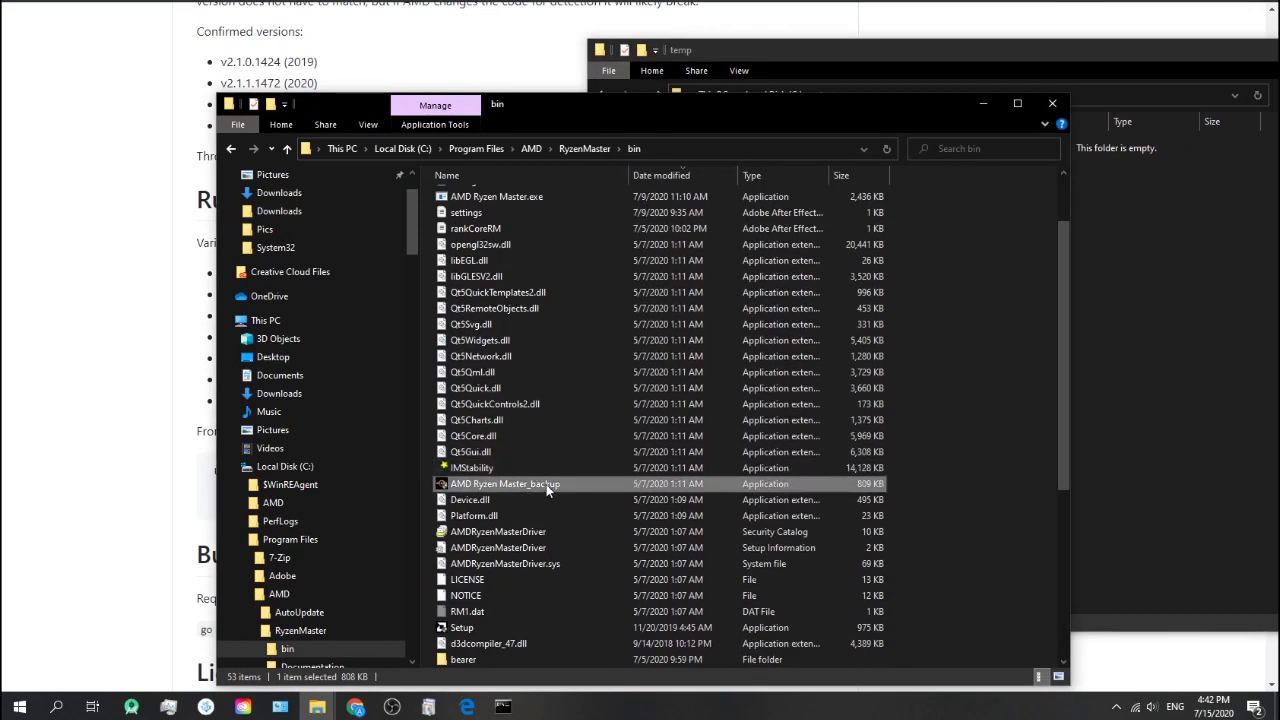
click(1190, 309)
key(ctrl+v)
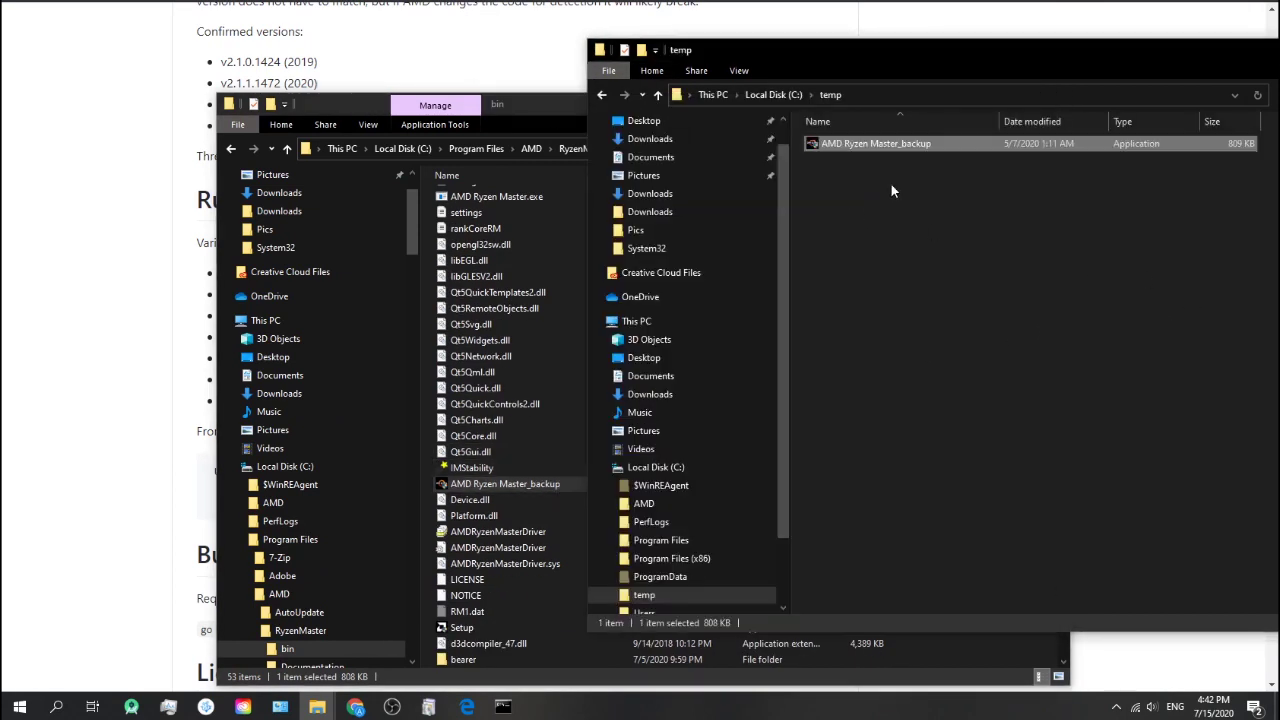
right_click(889, 150)
right_click(890, 147)
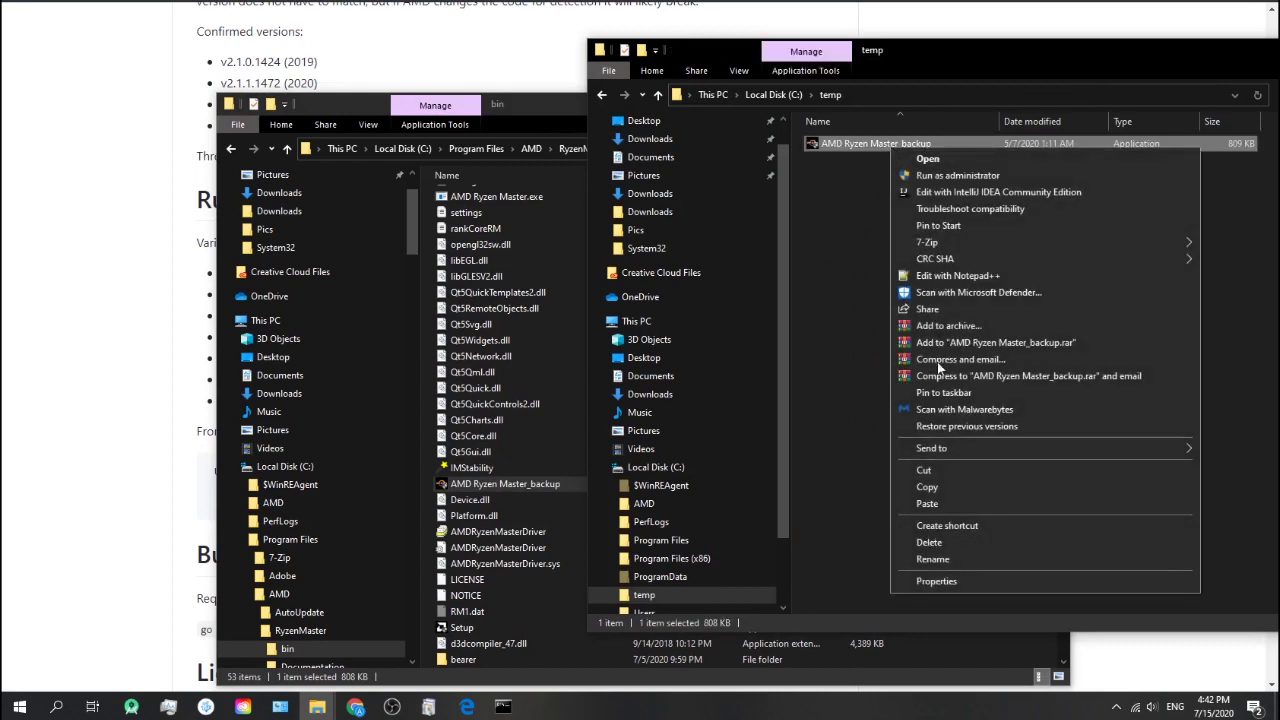
click(947, 561)
click(931, 141)
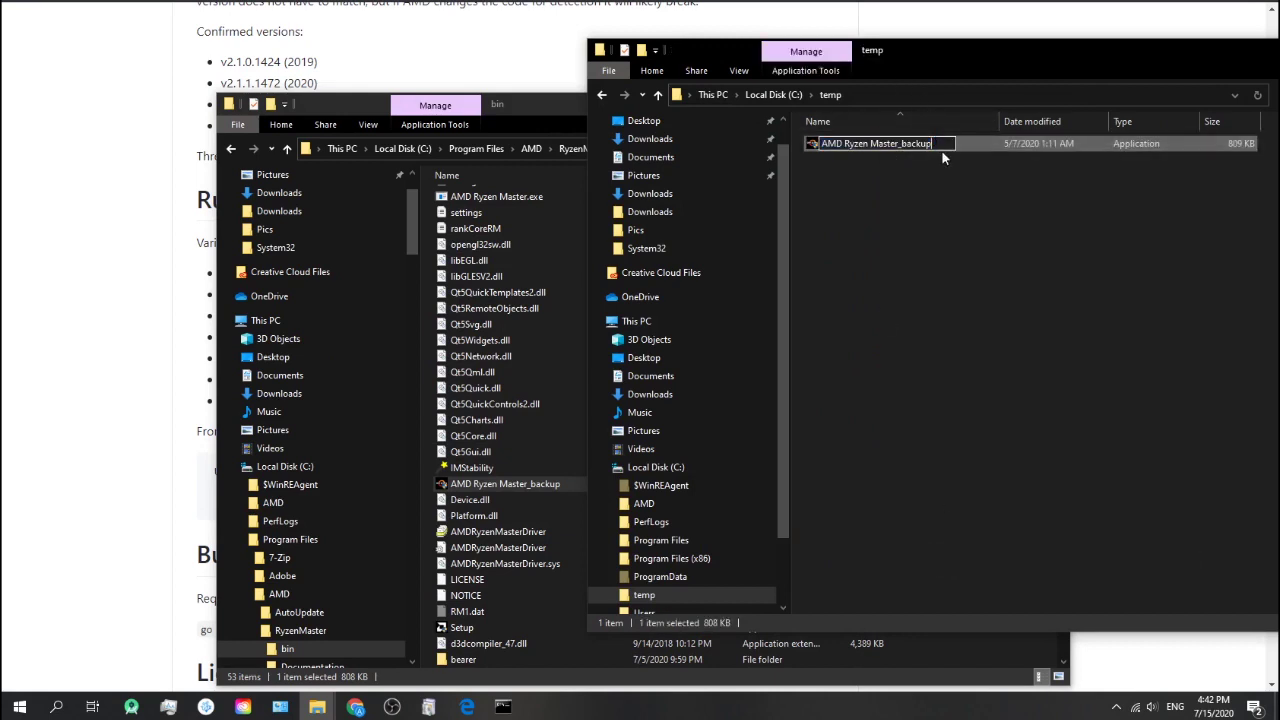
key(BackSpace)
key(BackSpace)
key(BackSpace)
key(BackSpace)
key(Return)
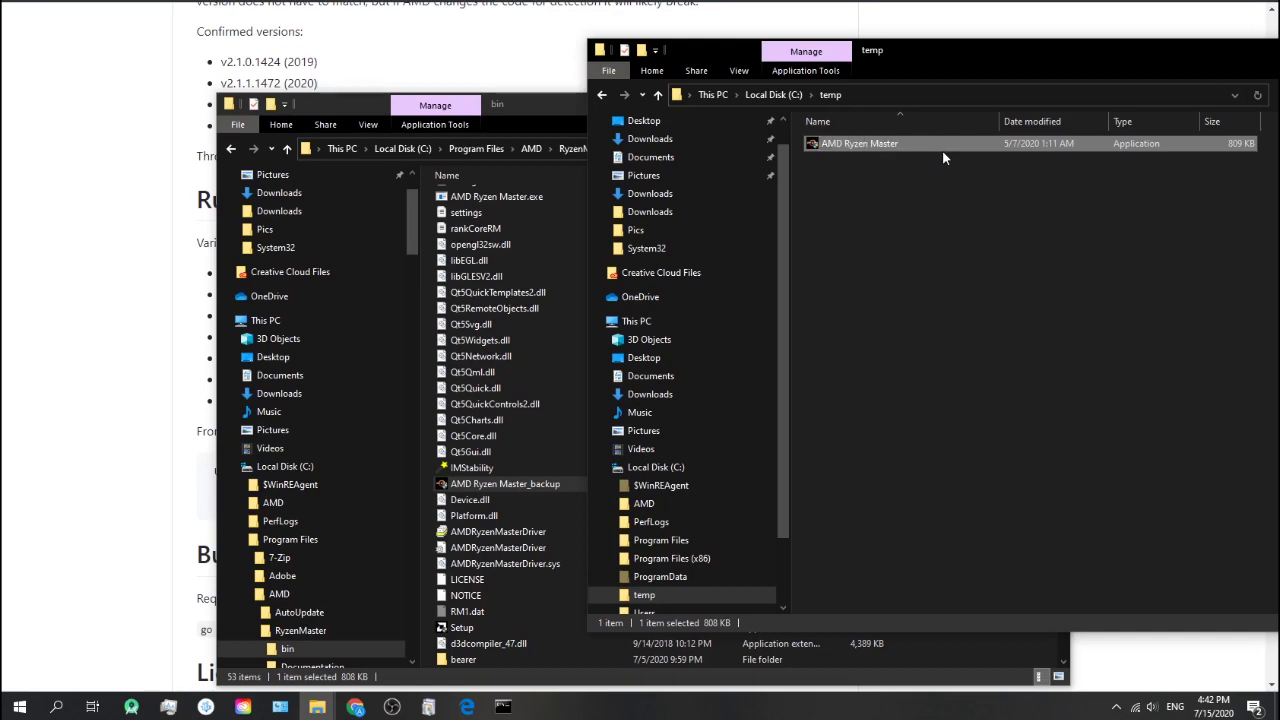
Step: Minimize the bin folder window, move the temp window aside, and return to the GitHub page
scroll(559, 267, up, 2)
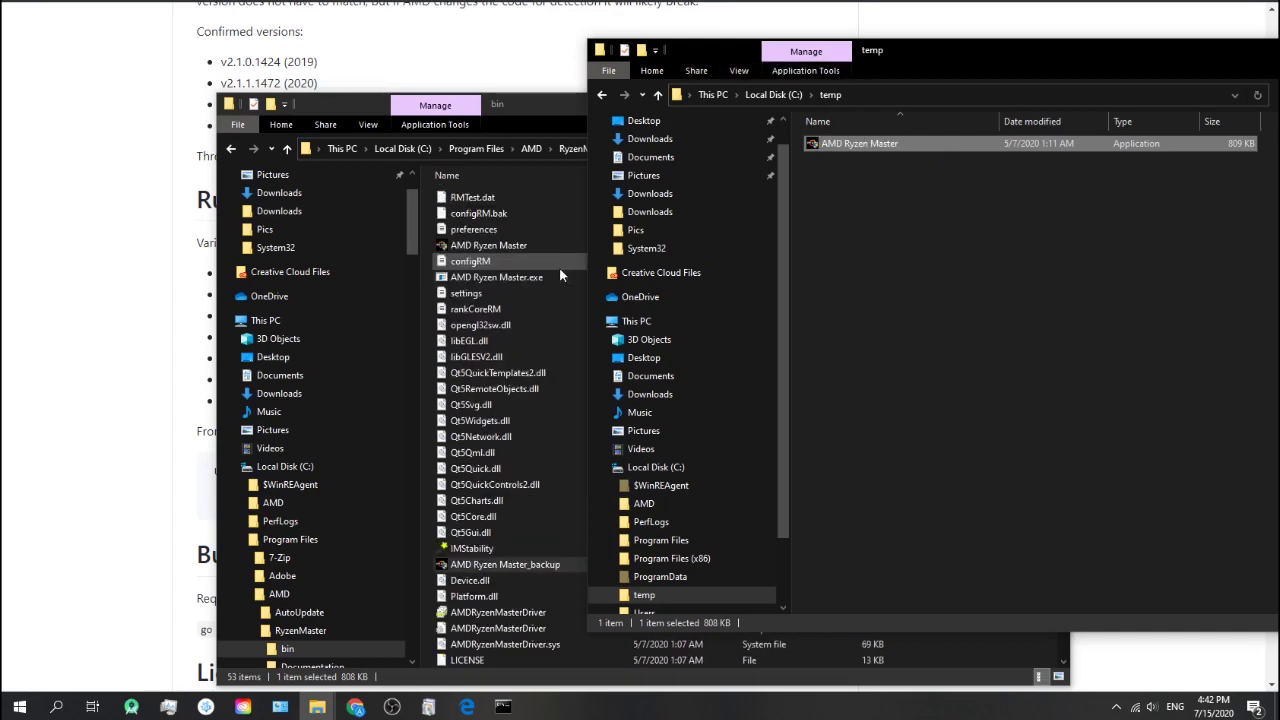
click(555, 120)
click(984, 103)
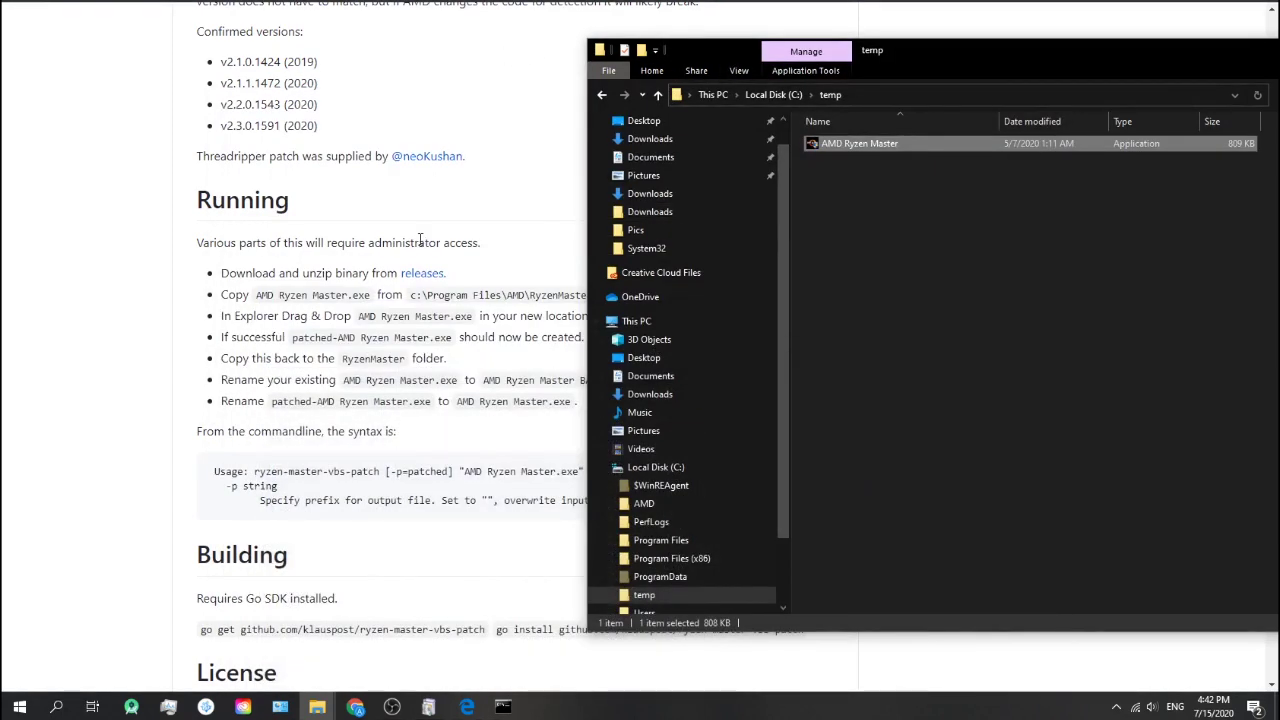
drag(911, 55, 804, 43)
right_click(410, 279)
key(Escape)
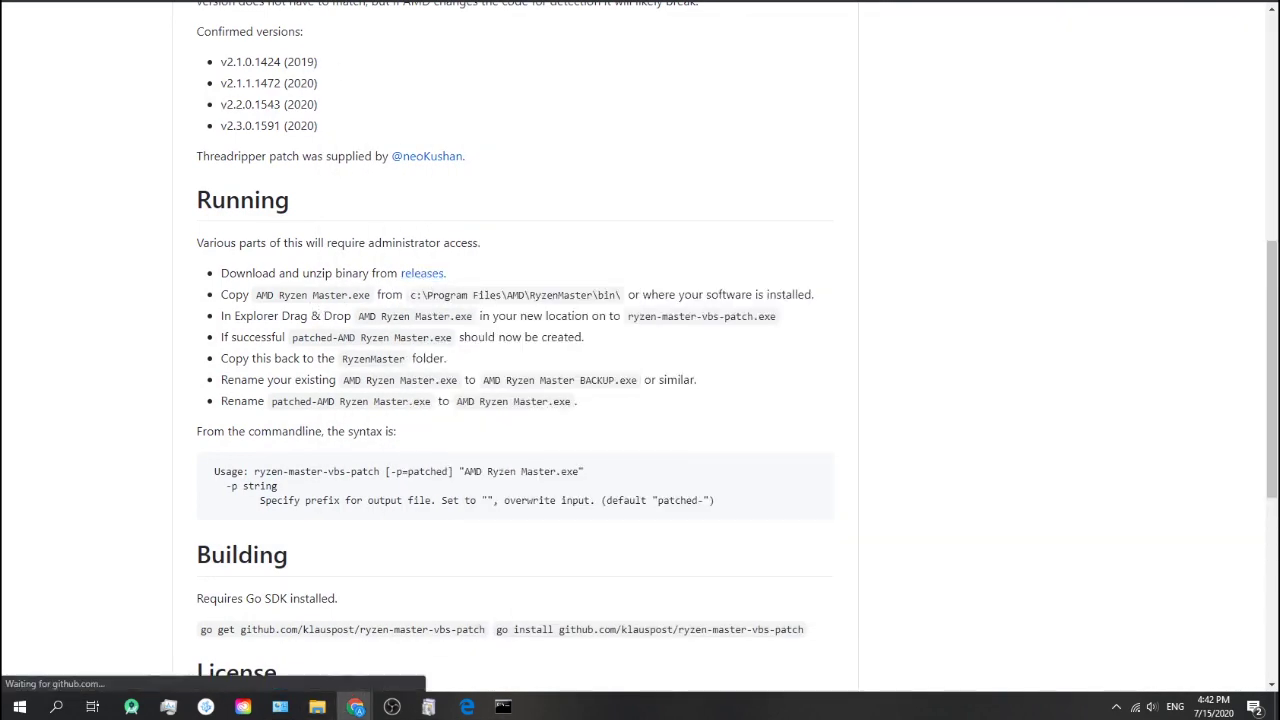
Step: Download ryzen-master-vbs-patch-v1.2.0.zip from the Releases page and open the archive
click(422, 273)
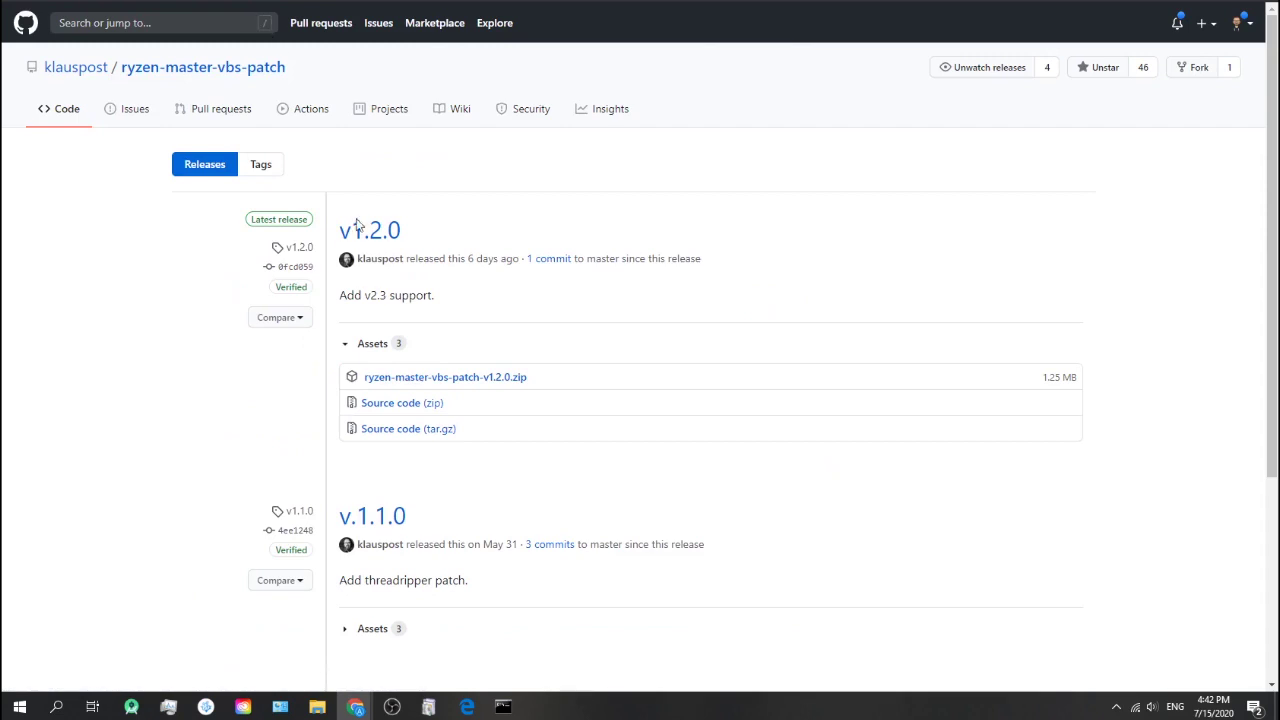
click(420, 376)
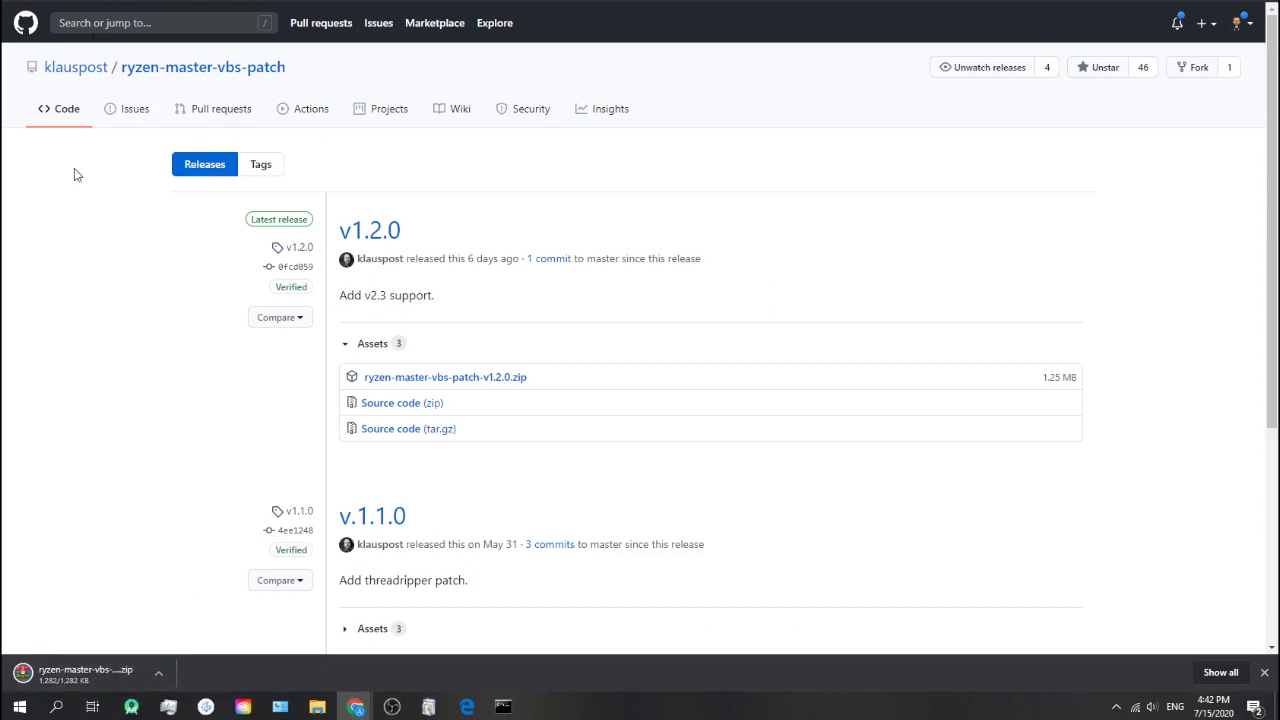
click(104, 676)
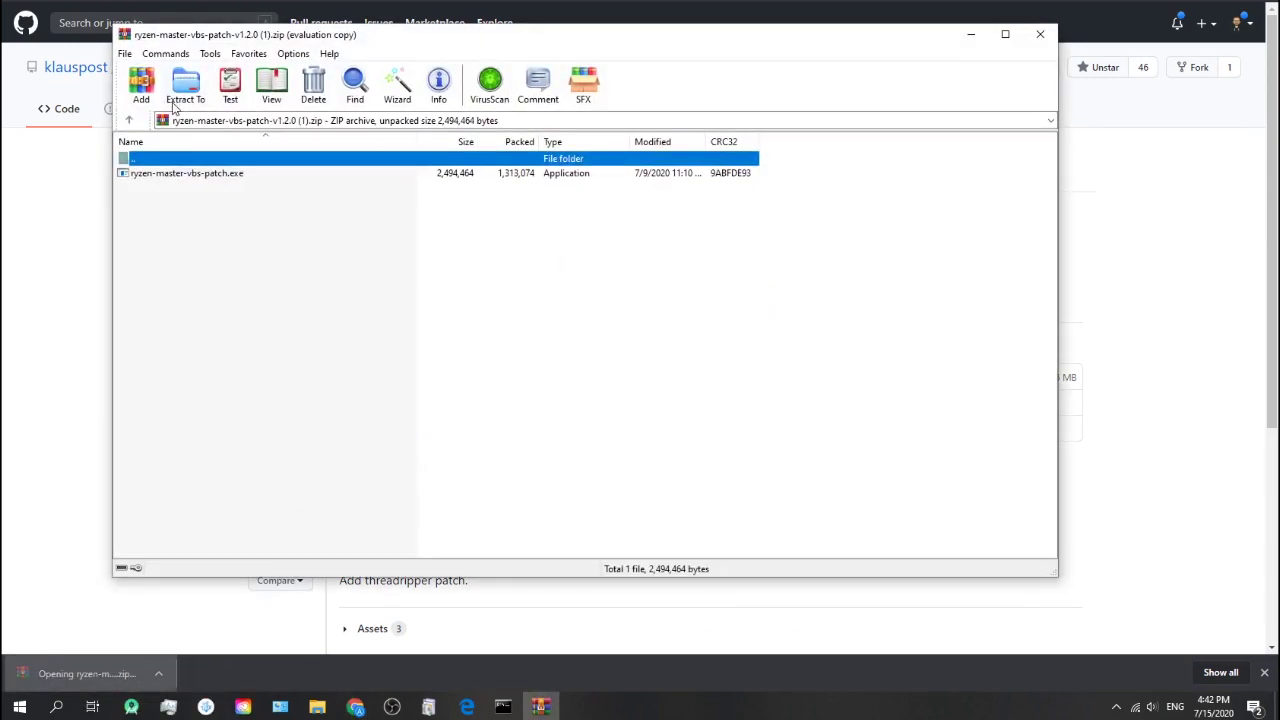
Step: Extract the patch archive with WinRAR's Extract To, destination C:\temp
click(185, 85)
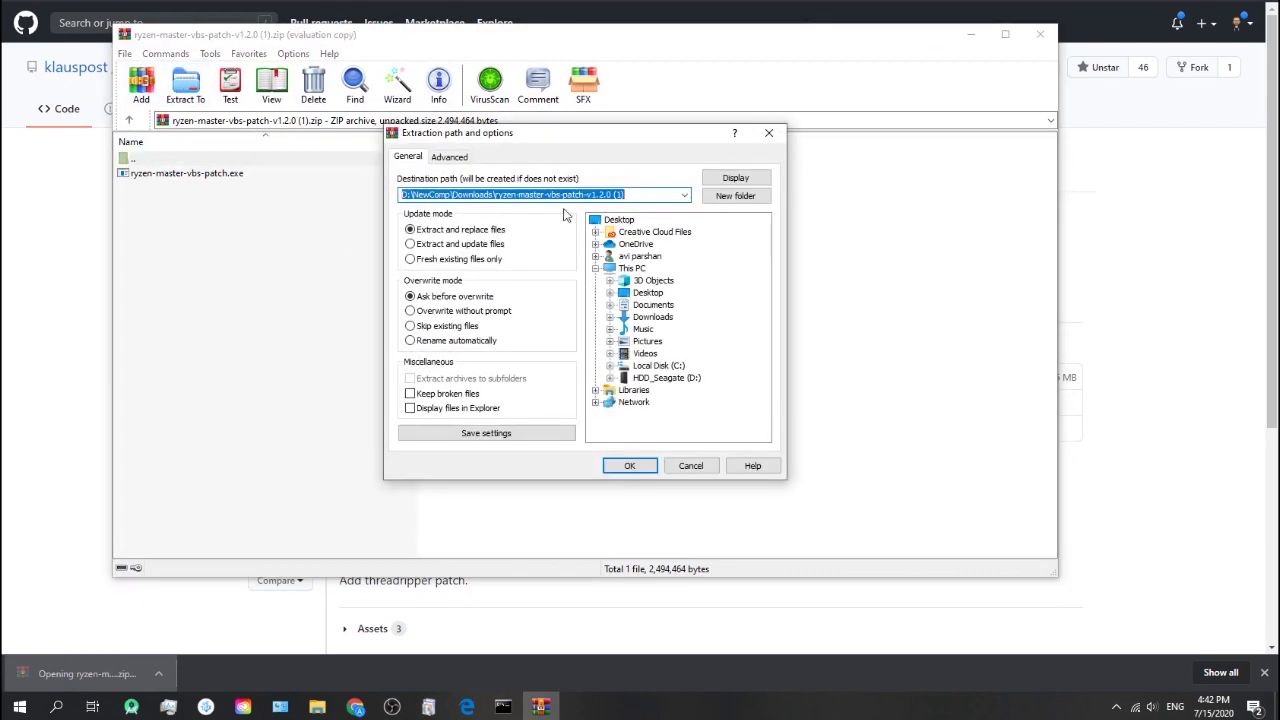
drag(624, 195, 404, 211)
text(C)
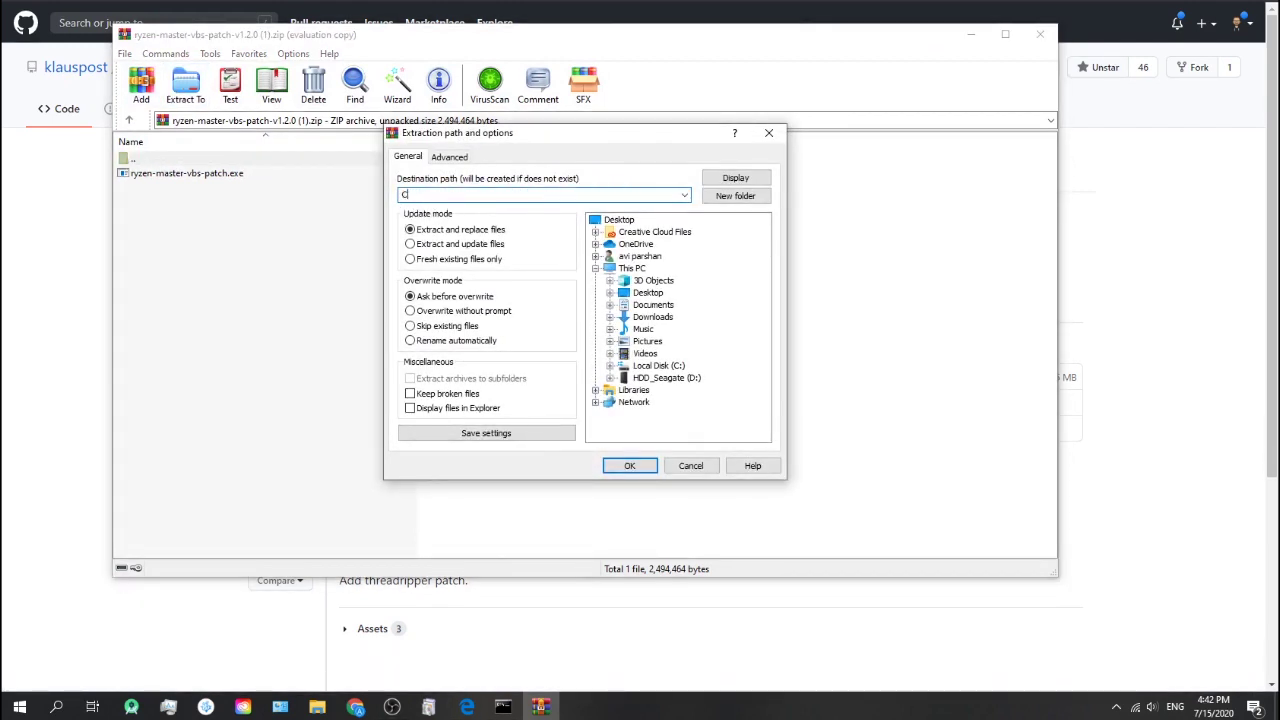
text(:\temp)
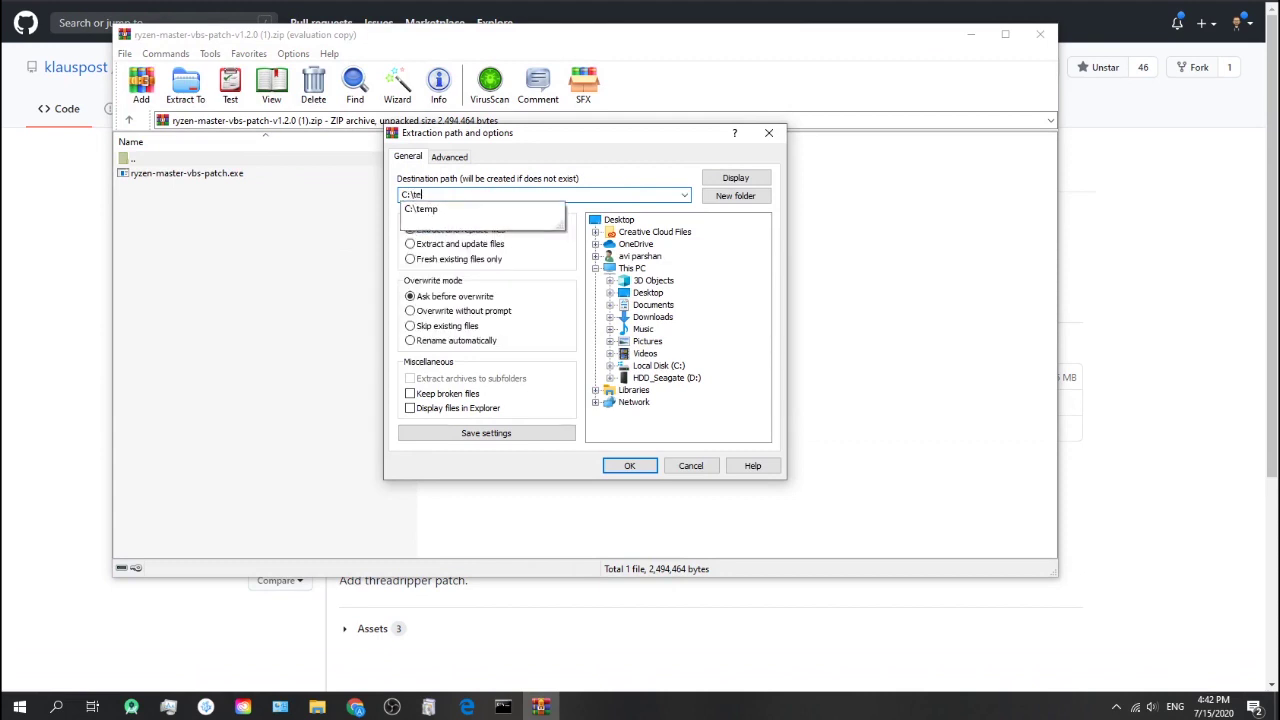
click(632, 467)
click(330, 706)
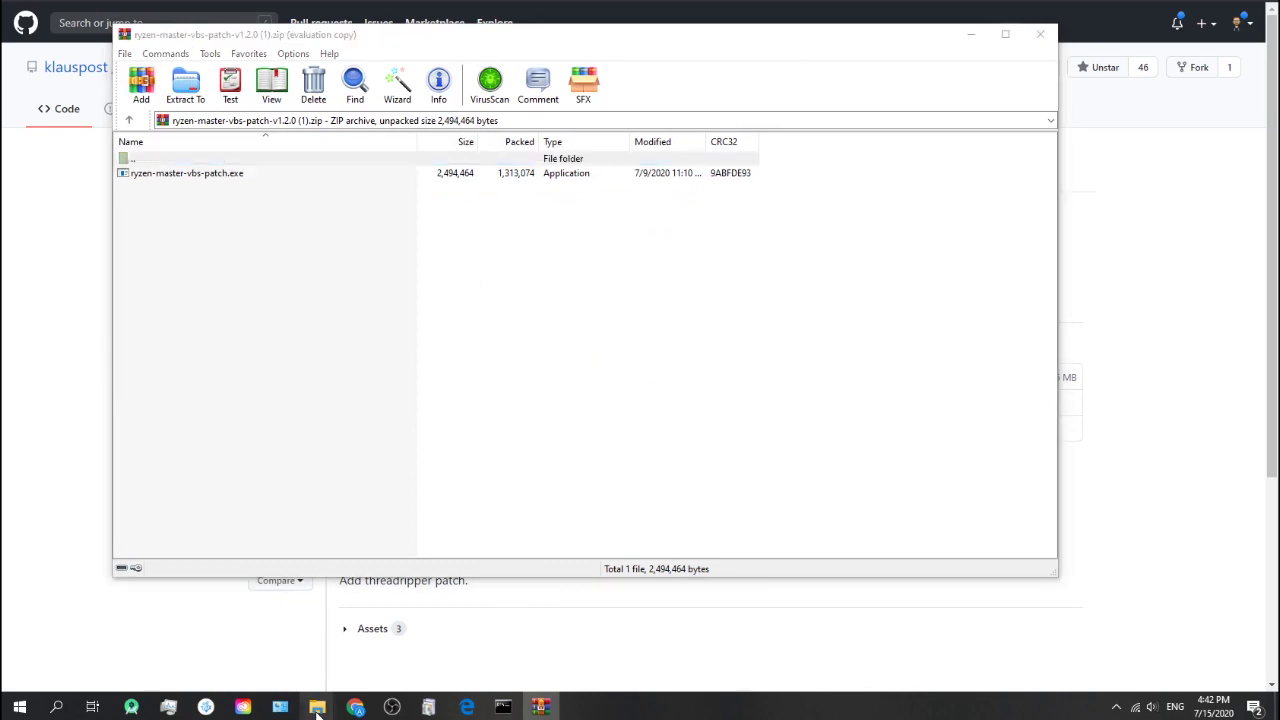
click(438, 628)
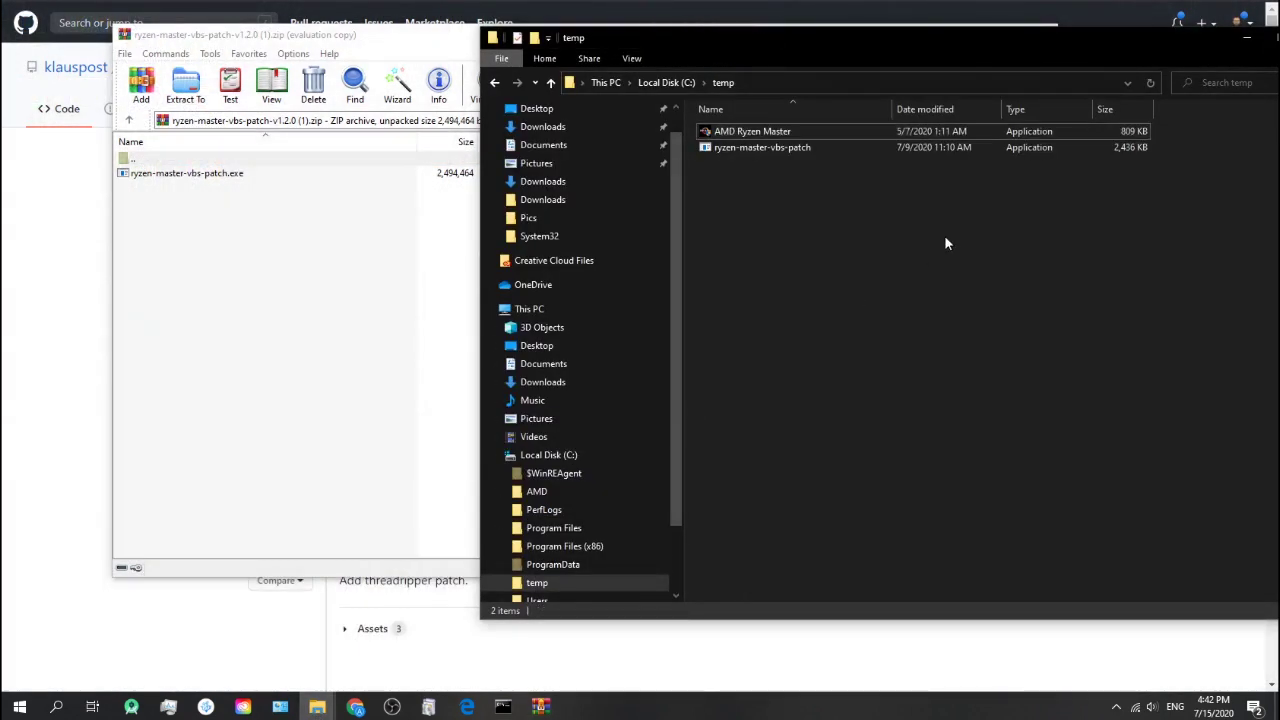
Step: Return to the repository's Code page and scroll the README to the Running section
click(42, 306)
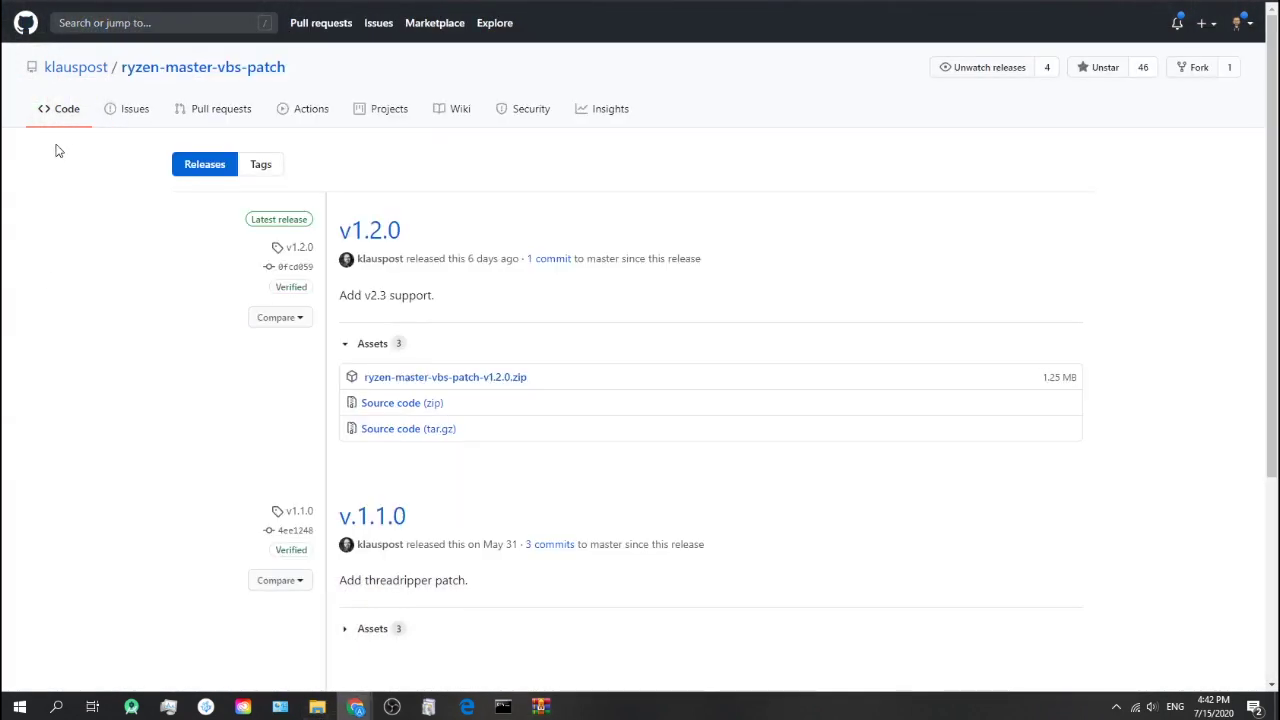
click(58, 120)
scroll(408, 229, down, 6)
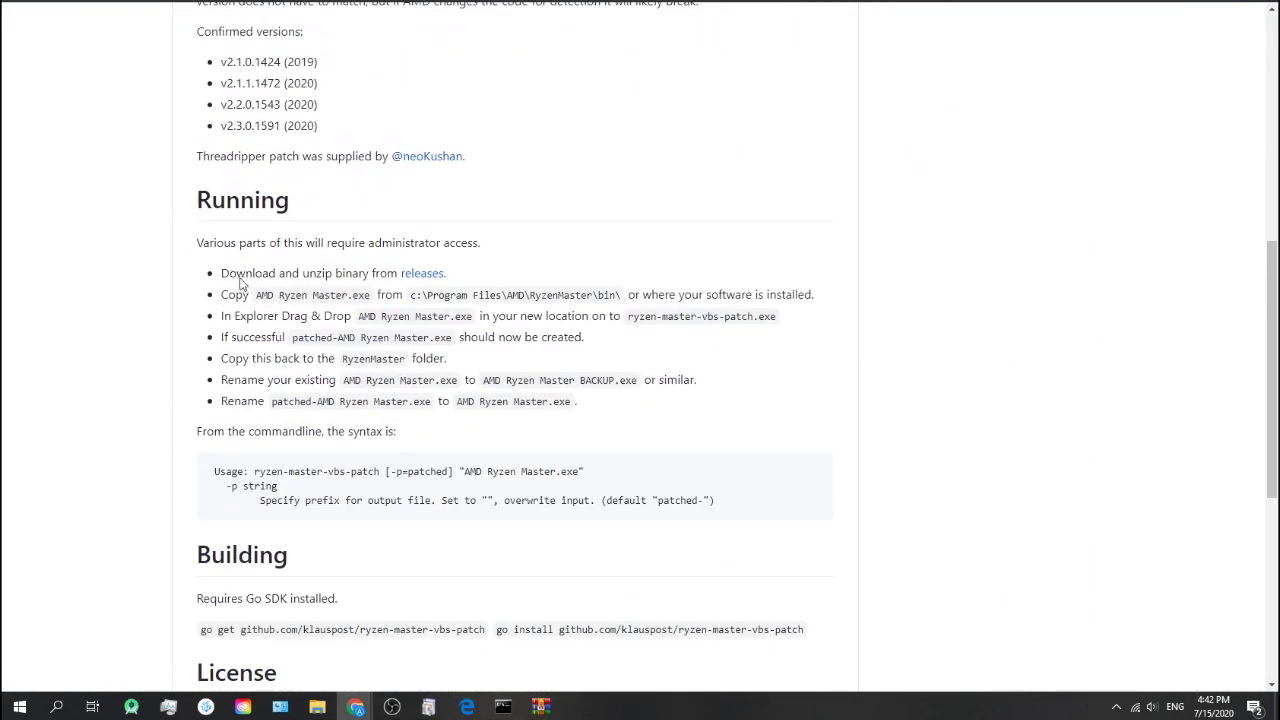
scroll(231, 222, down, 2)
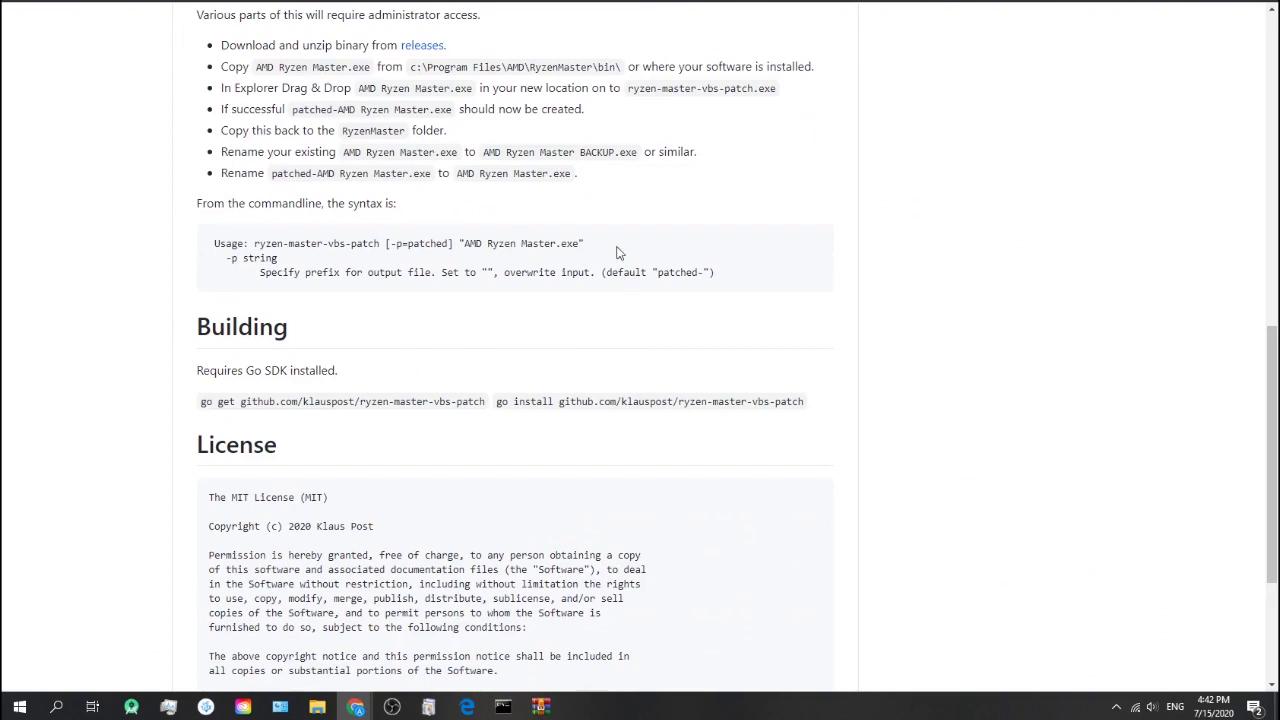
scroll(610, 332, up, 12)
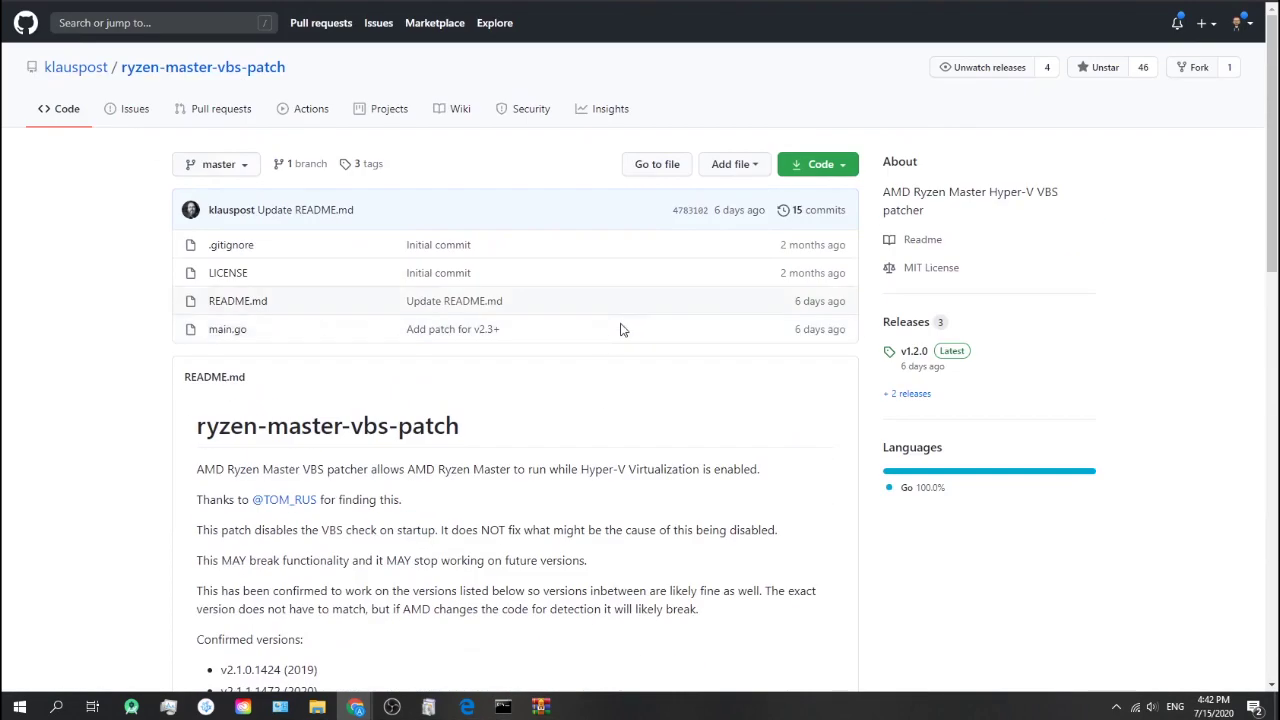
scroll(731, 362, down, 5)
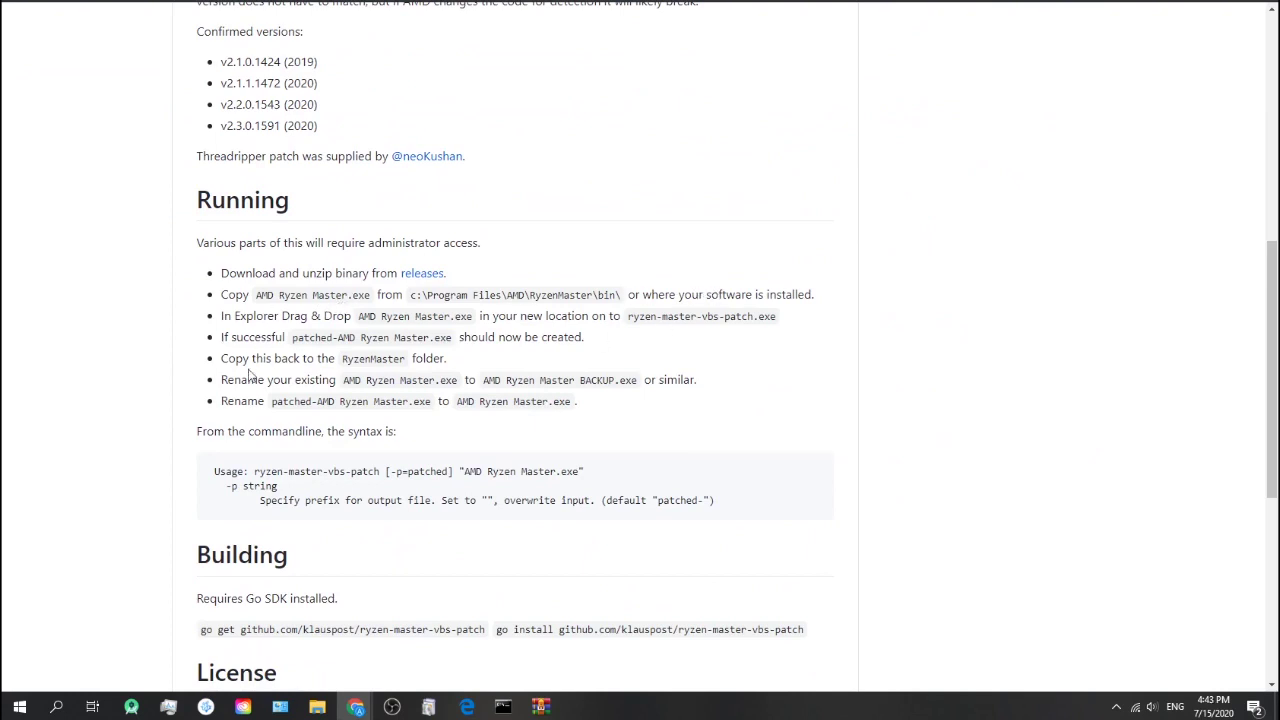
Step: In temp, run ryzen-master-vbs-patch.exe on AMD Ryzen Master to create patched-AMD Ryzen Master (809 KB)
mouse_move(317, 706)
click(479, 634)
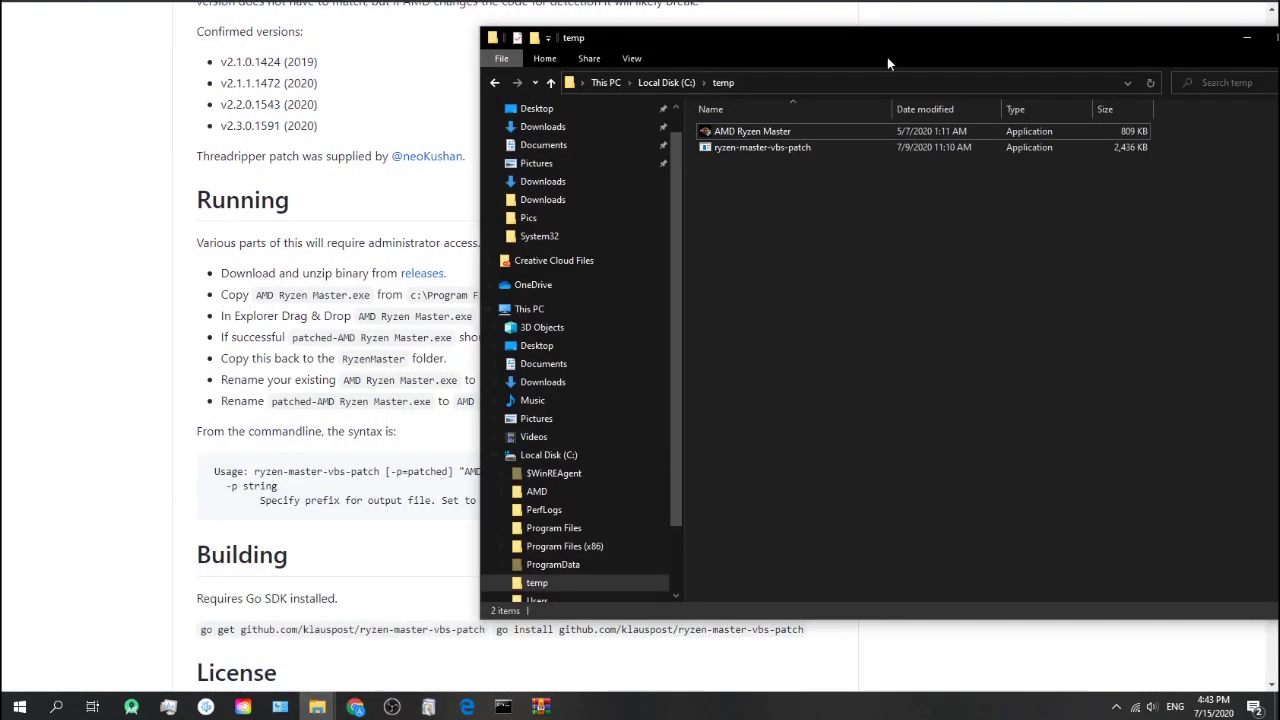
click(869, 135)
click(873, 145)
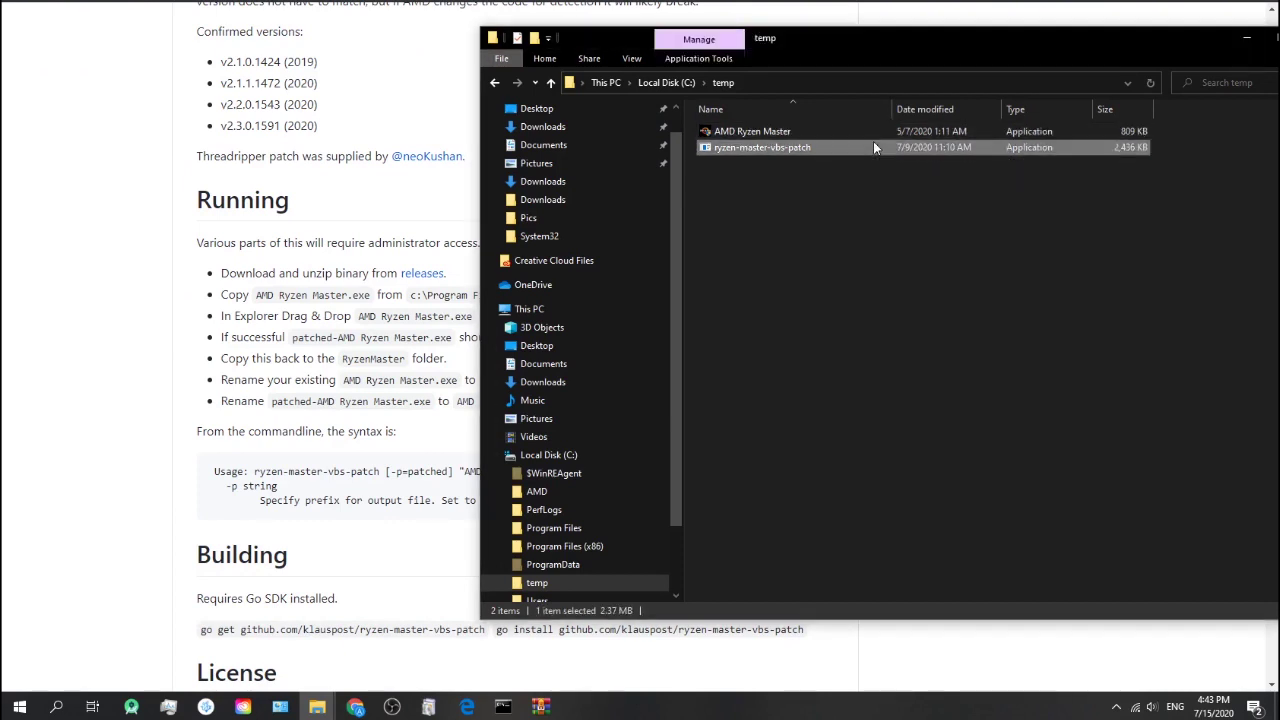
click(798, 214)
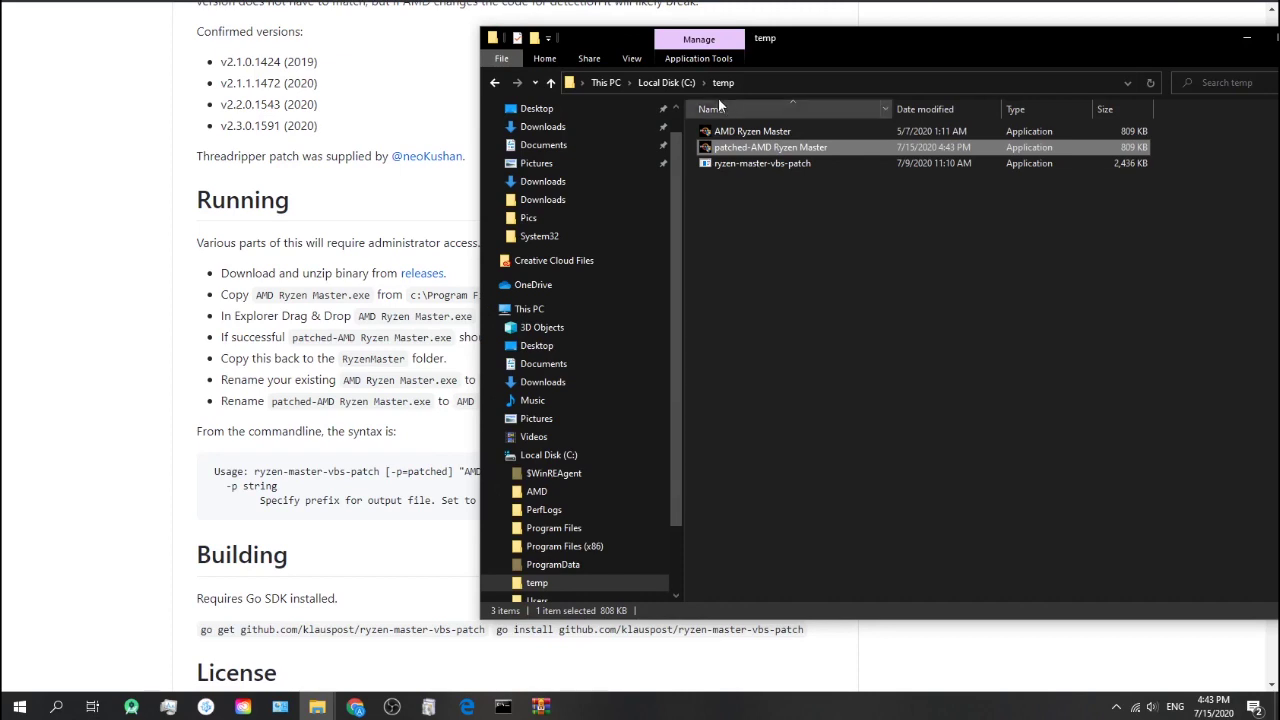
Step: Paste patched-AMD Ryzen Master into the RyzenMaster bin folder
click(686, 85)
double_click(757, 149)
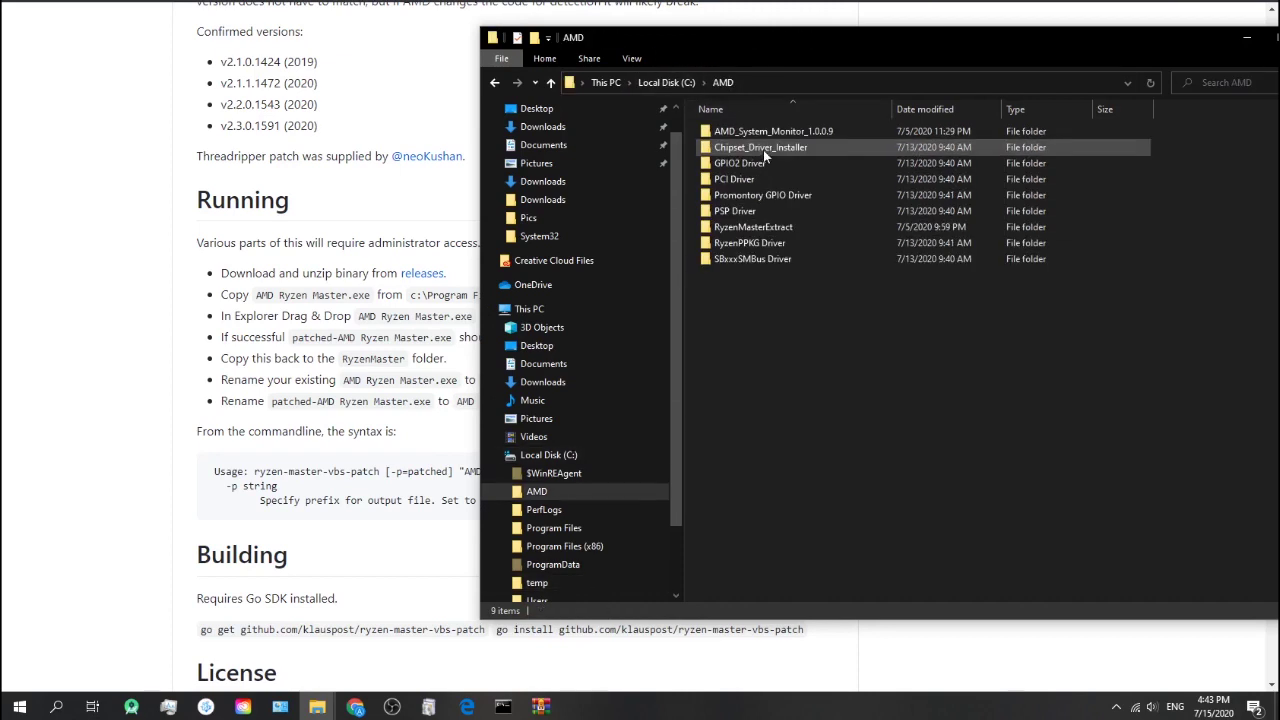
double_click(792, 229)
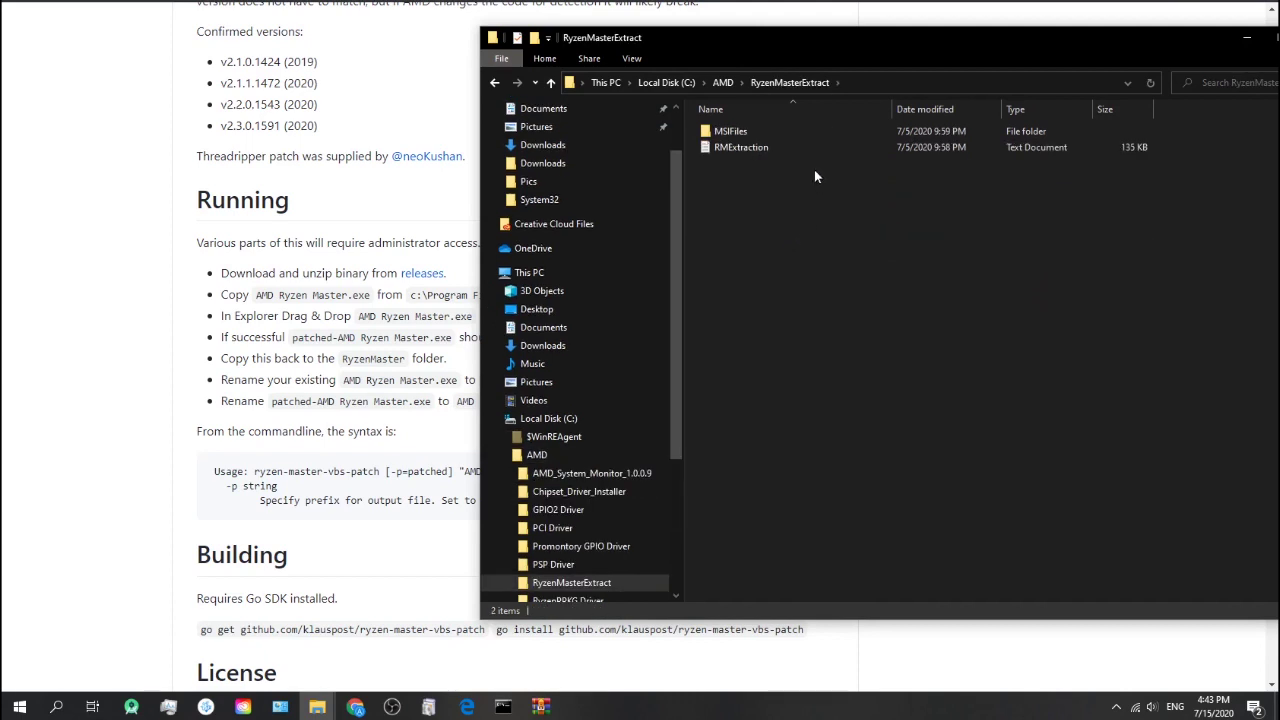
click(728, 83)
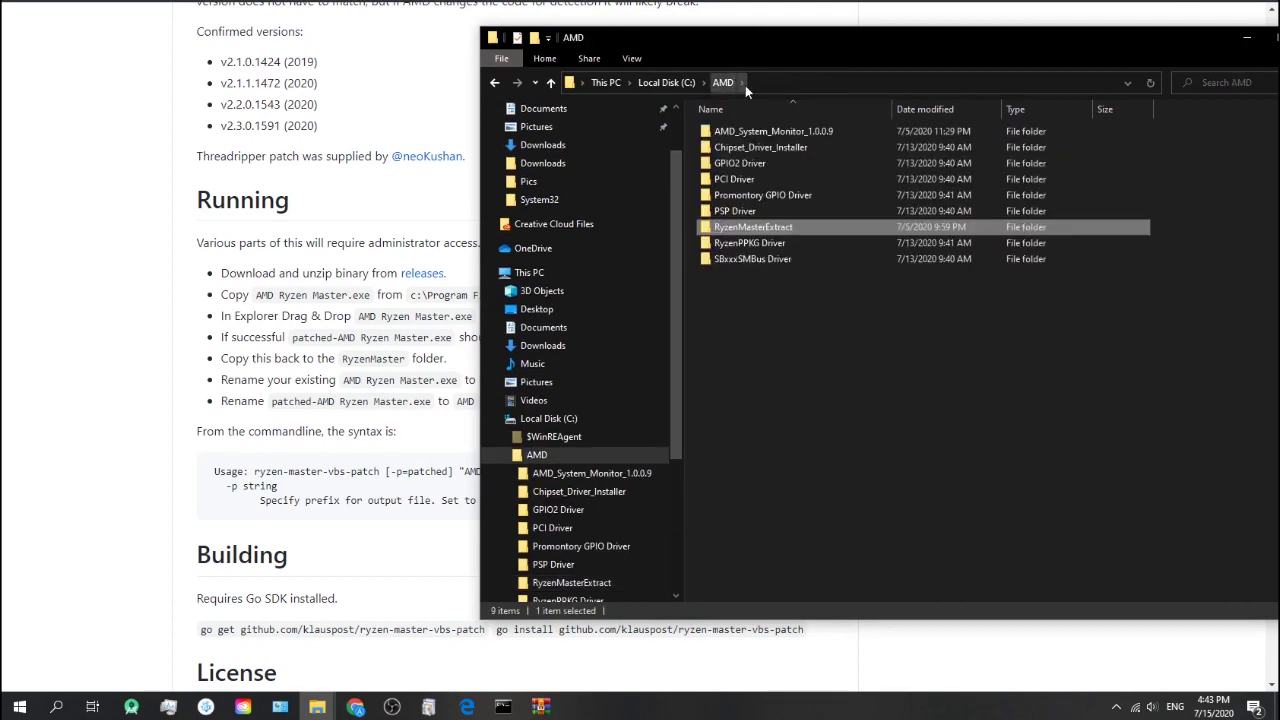
click(495, 83)
click(495, 83)
click(495, 83)
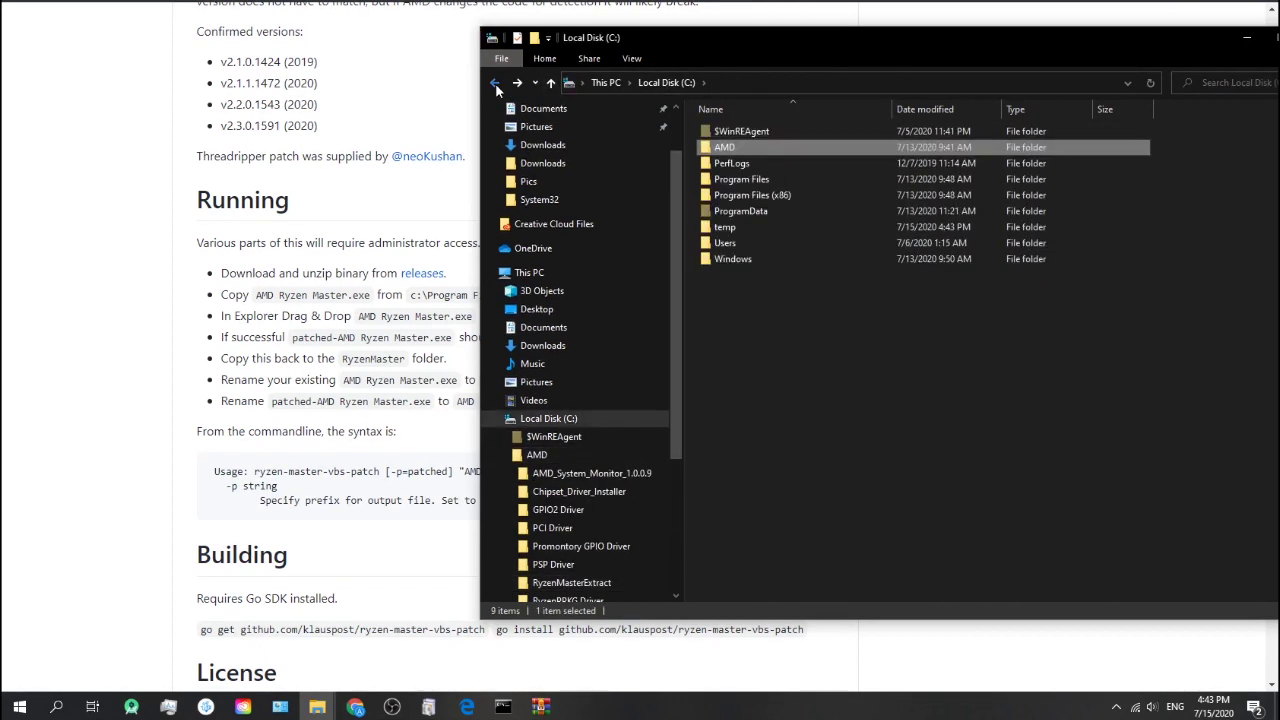
click(495, 83)
click(495, 83)
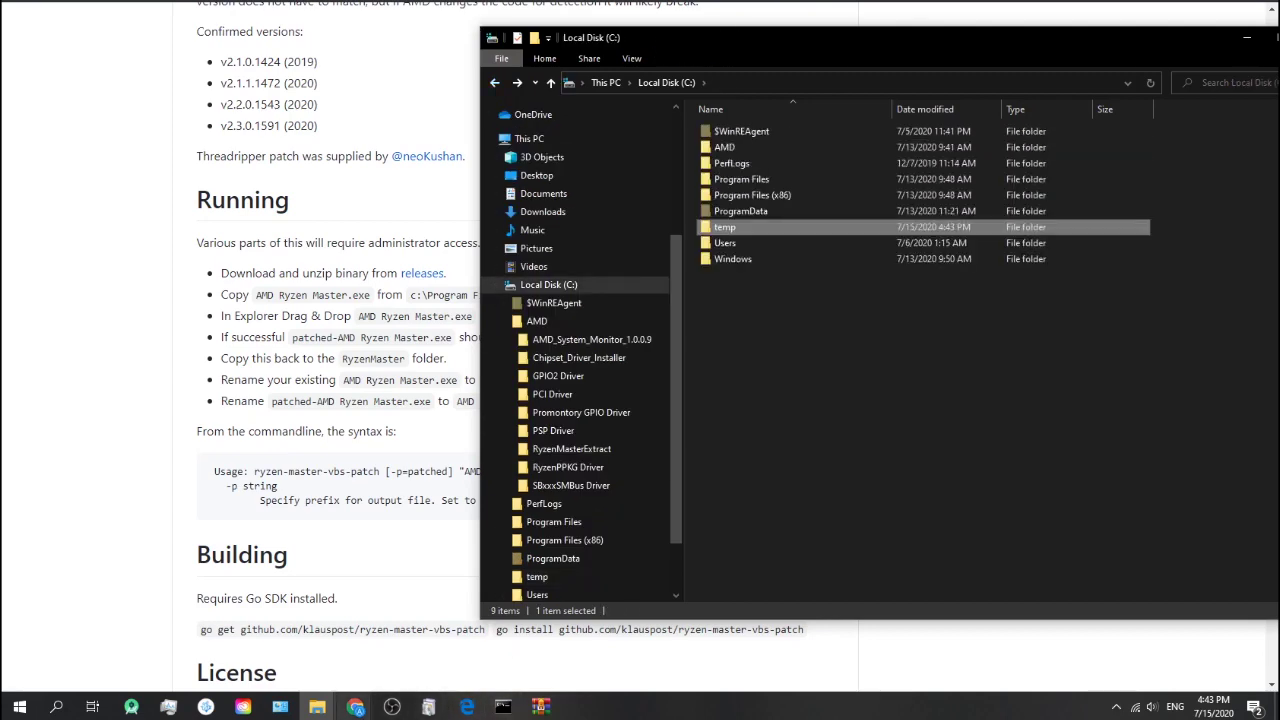
mouse_move(355, 705)
click(304, 636)
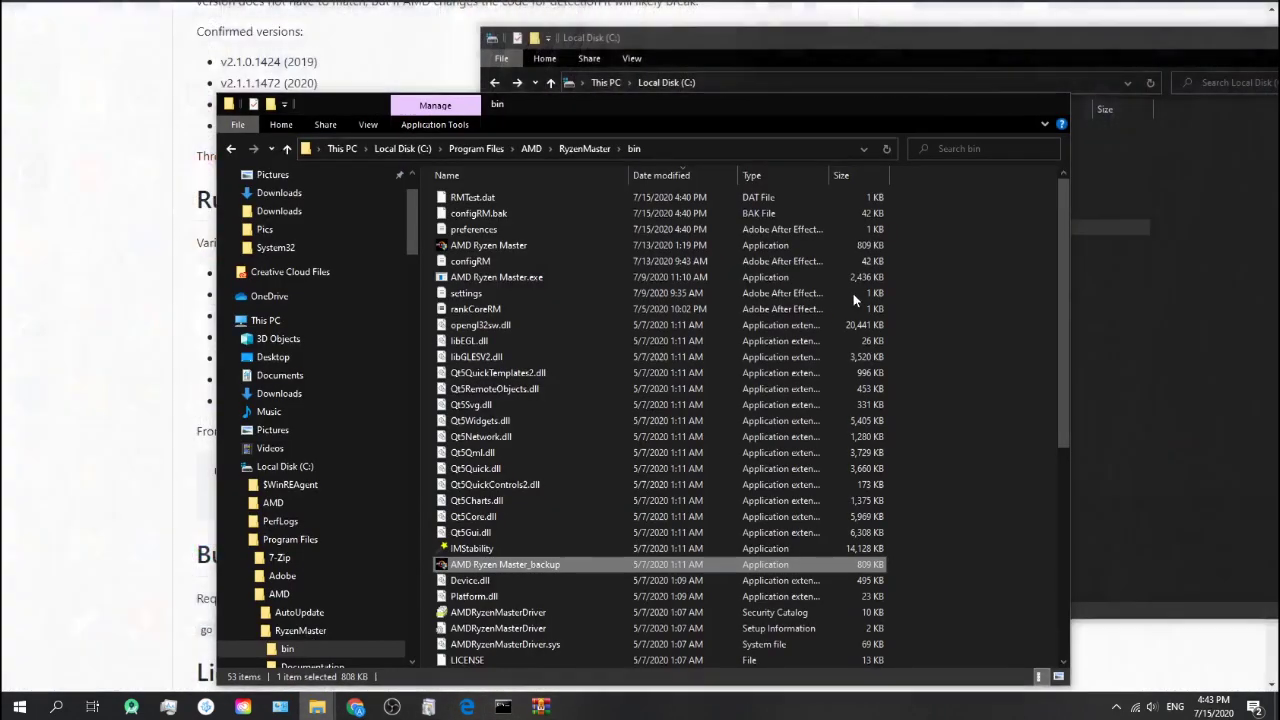
key(ctrl+v)
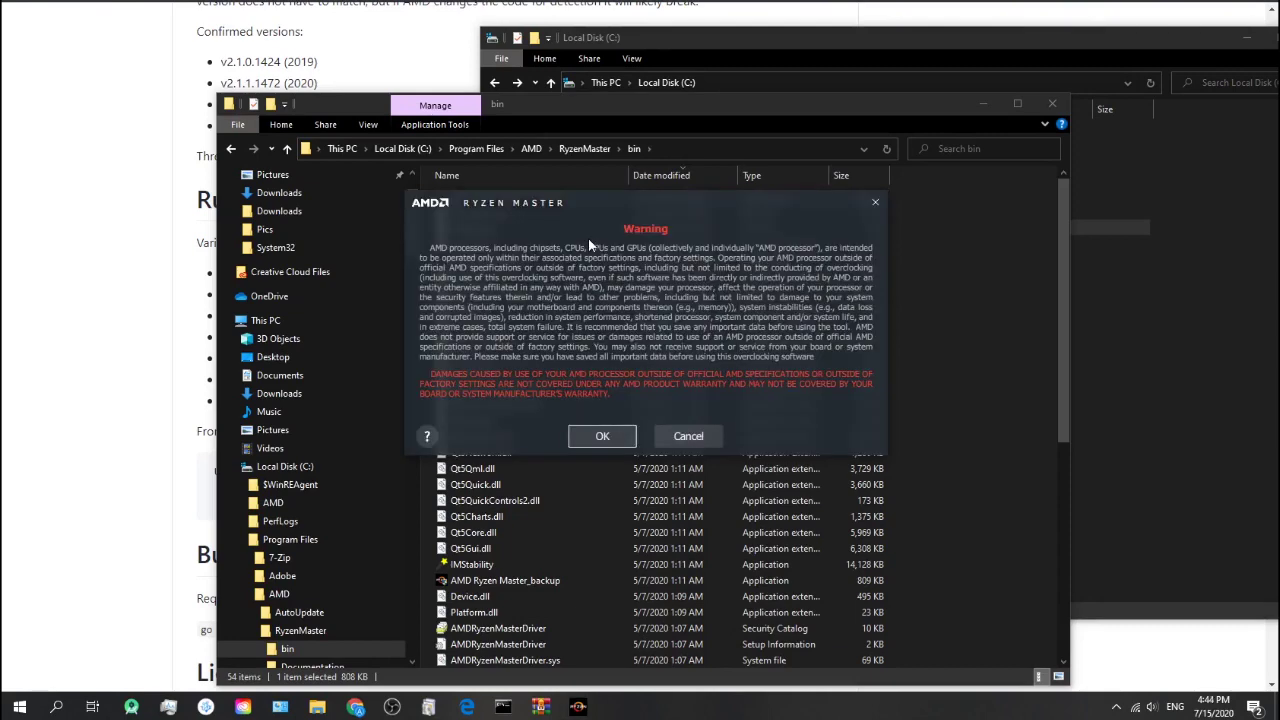
Step: Accept Ryzen Master's overclocking warning to reach the Home dashboard with Ryzen 7 3700X readings
click(590, 432)
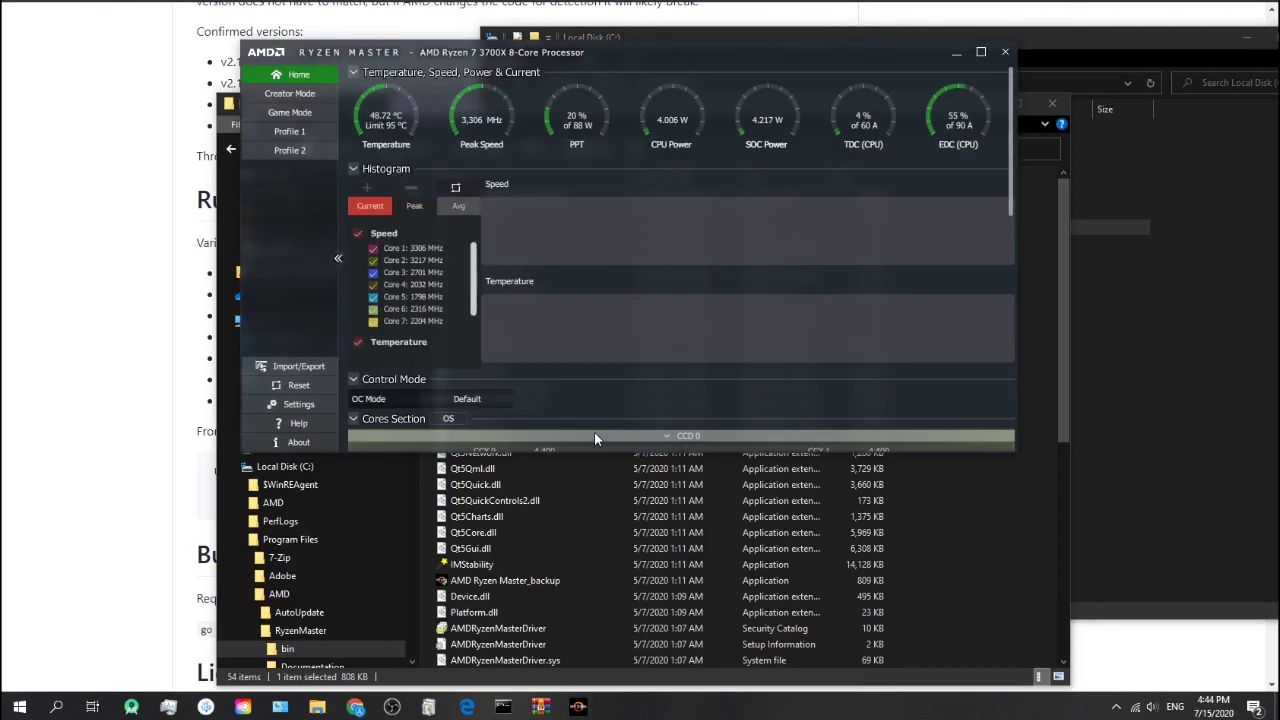